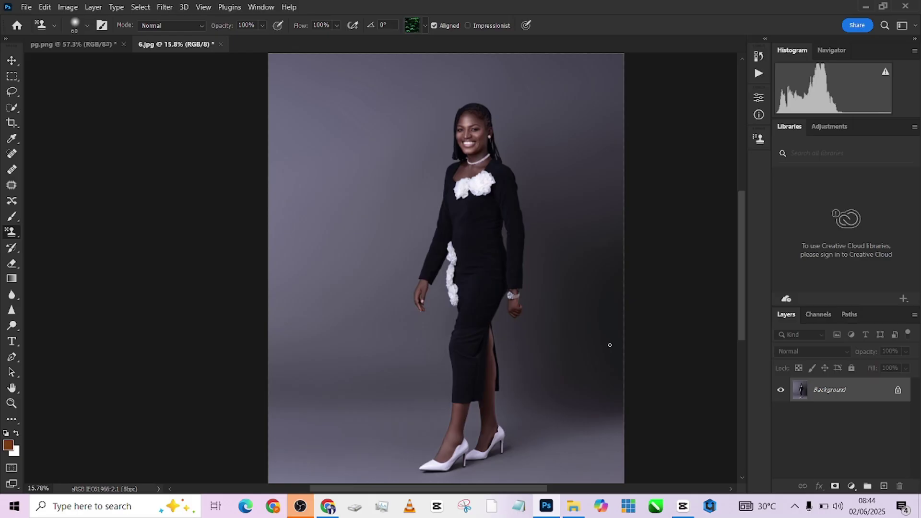
- Select the woman with Select Subject, then invert the selection to the backdrop
left_click(11, 107)
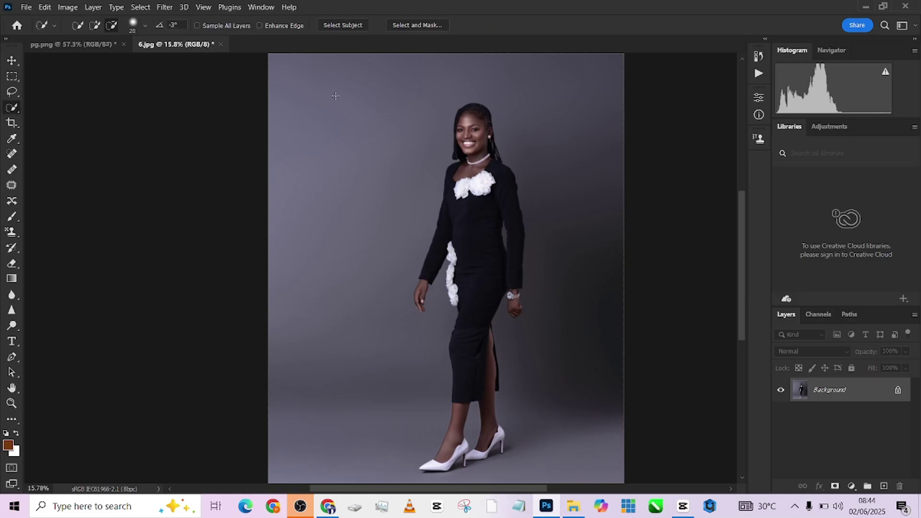
left_click(328, 27)
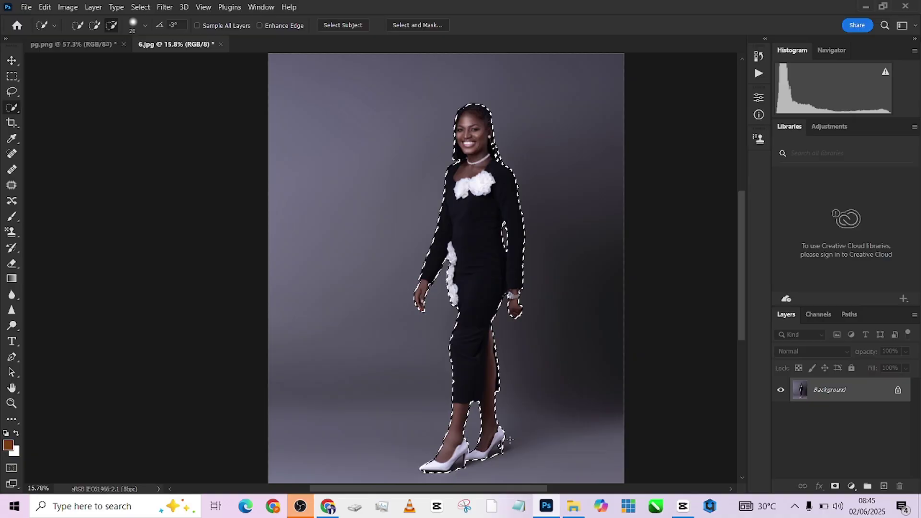
right_click(481, 314)
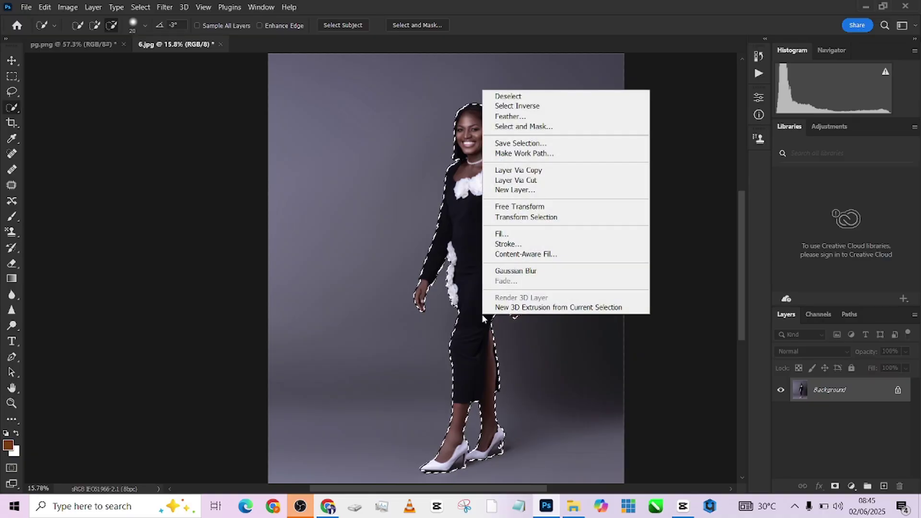
left_click(557, 105)
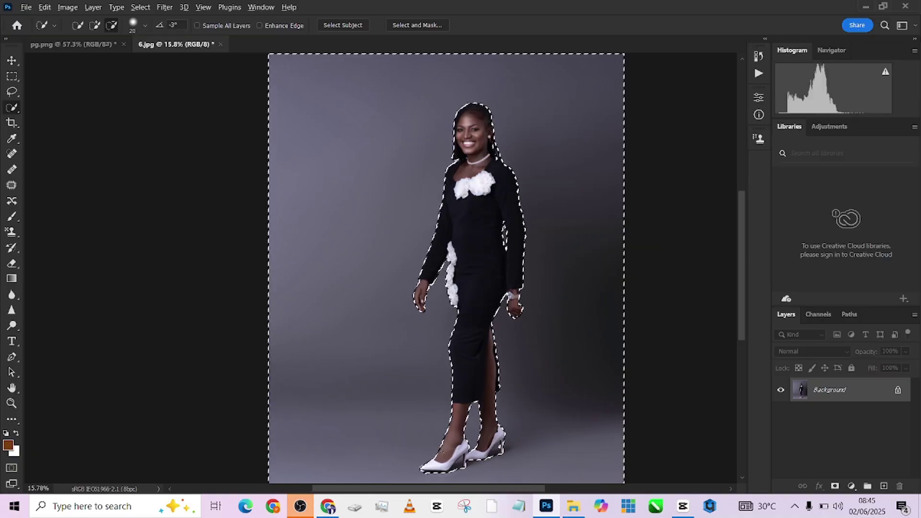
- Enlarge the selection brush to 40 and set add-to-selection to refine around the shoes
scroll(405, 318, "up", 3)
scroll(405, 318, "down", 3)
key("bracketright")
key("bracketright")
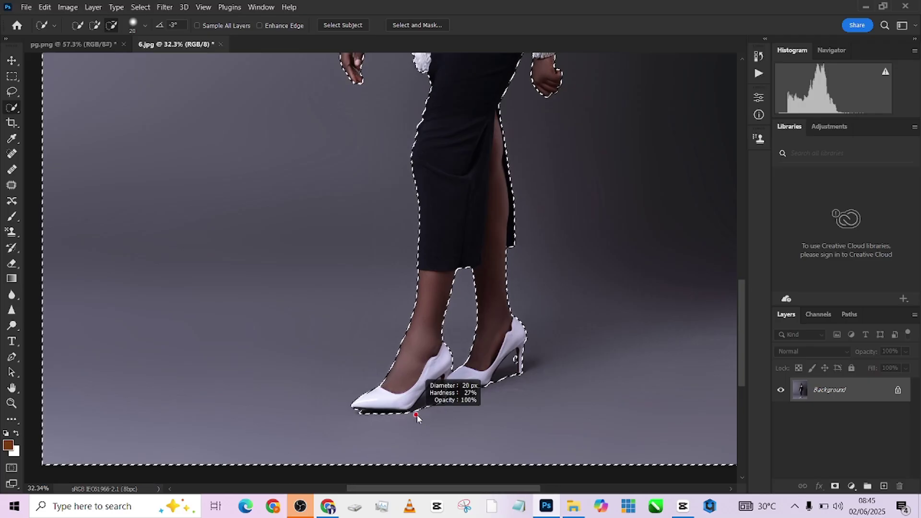
left_click(94, 25)
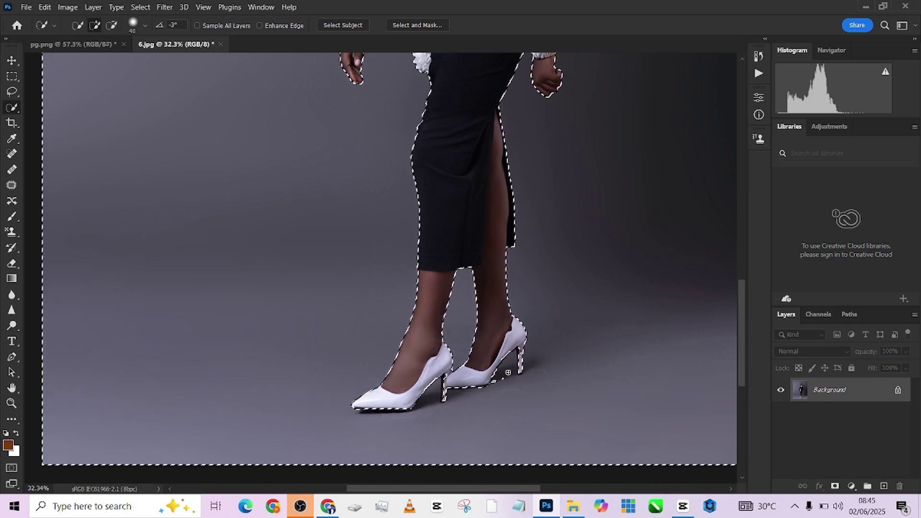
scroll(536, 368, "down", 5)
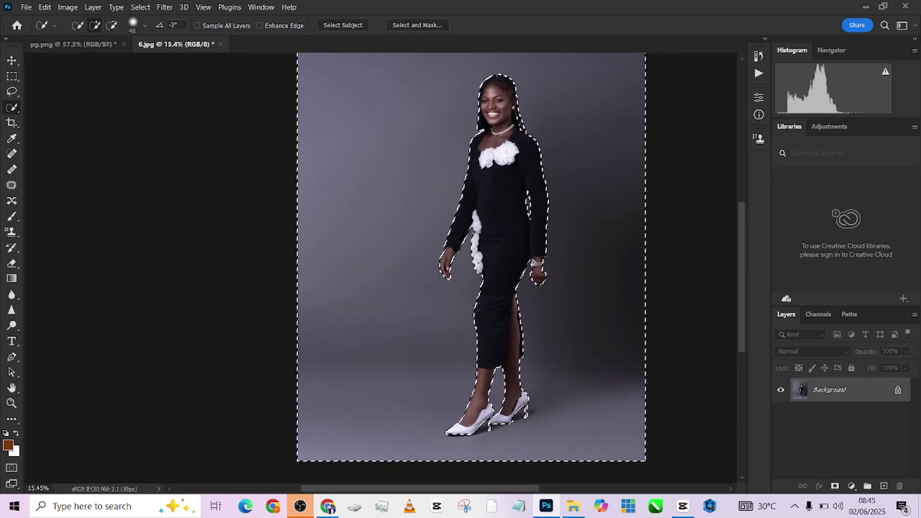
scroll(476, 249, "down", 1)
left_click_drag(475, 249, 425, 262)
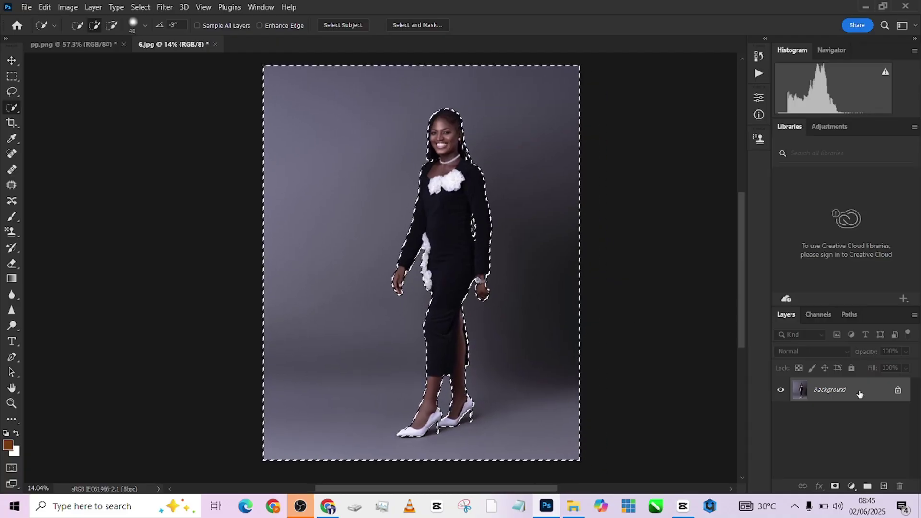
- Duplicate the Background layer and cut the selected backdrop onto its own Layer 1
left_click_drag(830, 389, 883, 481)
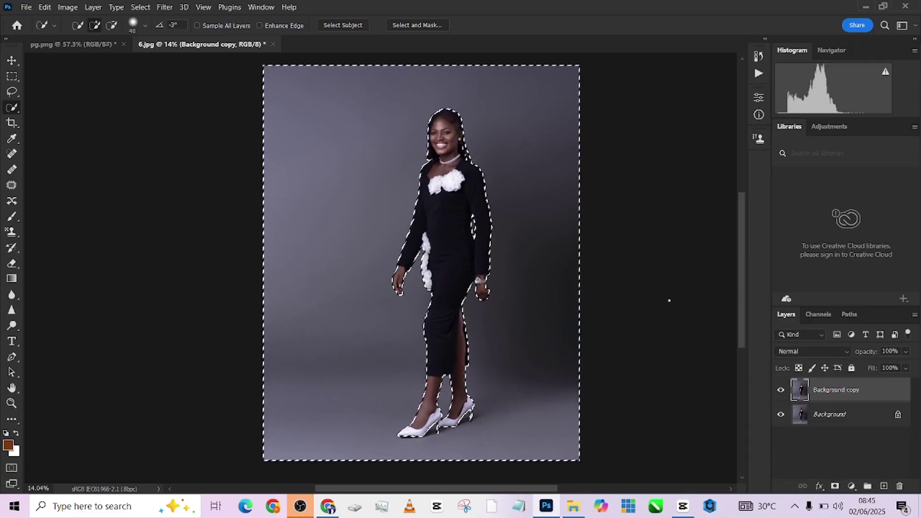
right_click(526, 245)
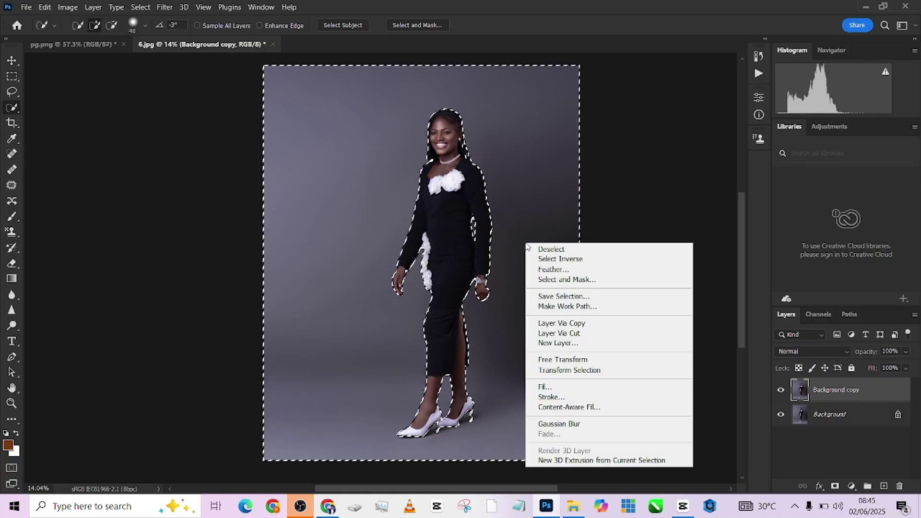
left_click(555, 333)
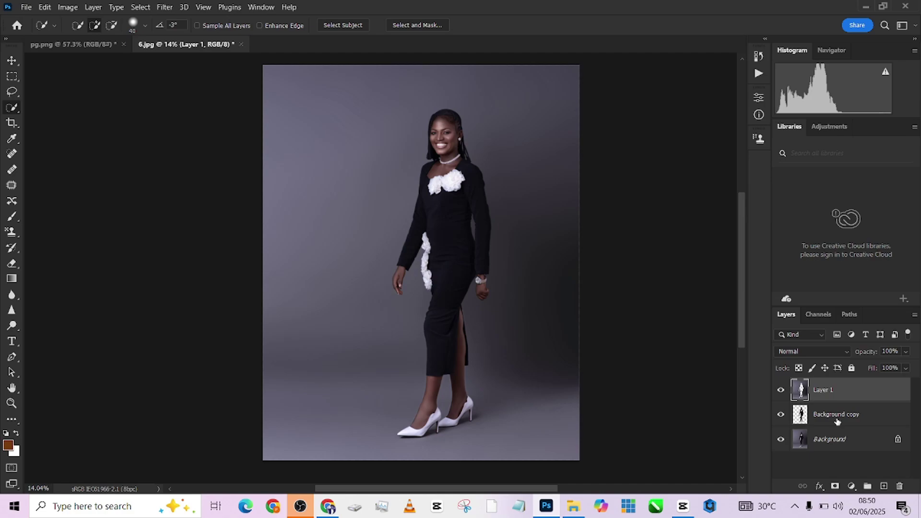
- Move Background copy above Layer 1, select Layer 1, and load the woman's outline as a selection
left_click_drag(835, 415, 838, 384)
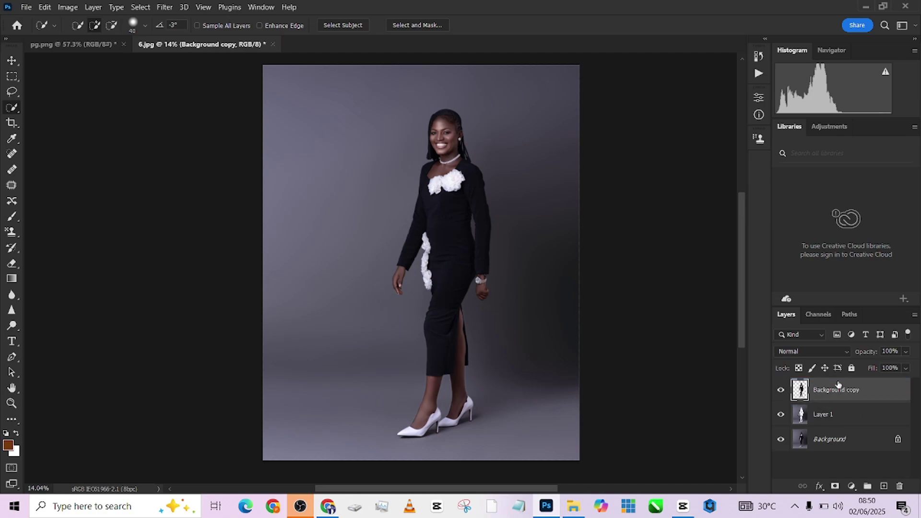
left_click(843, 415)
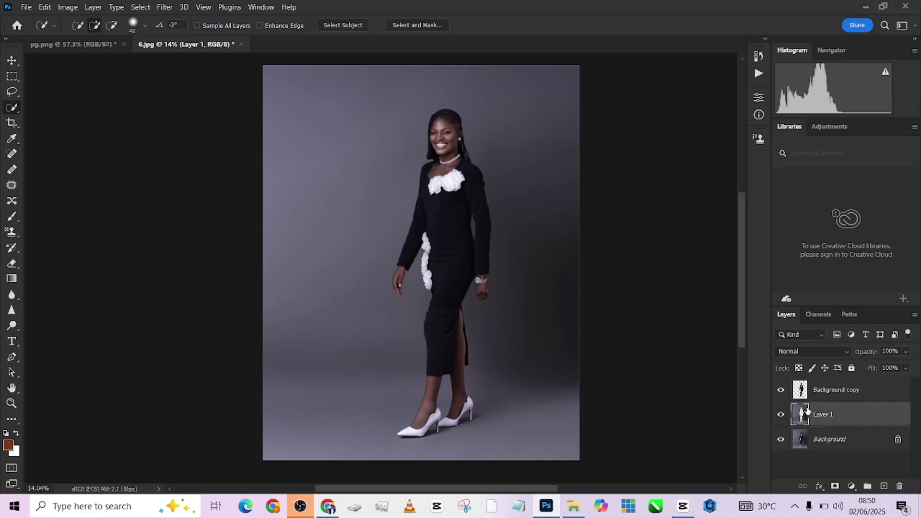
left_click(801, 391, "ctrl")
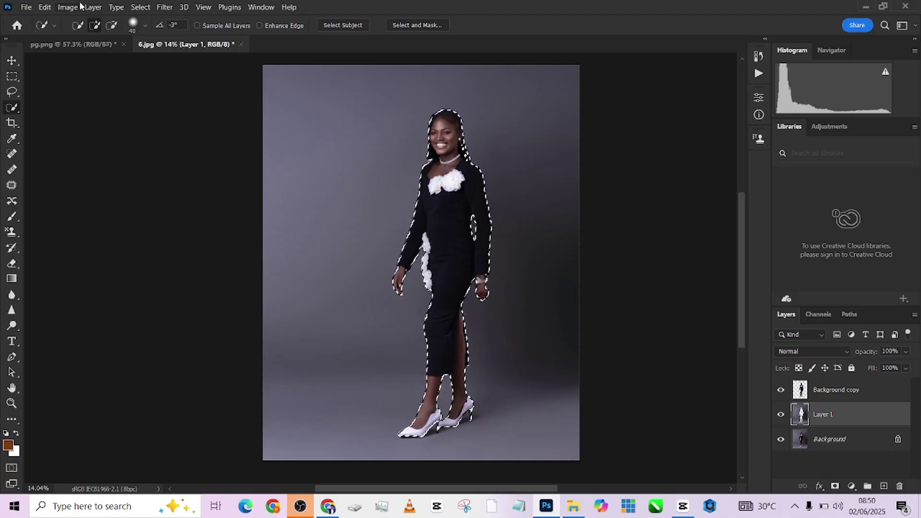
- Expand the woman's selection outward by 11 pixels
left_click(142, 8)
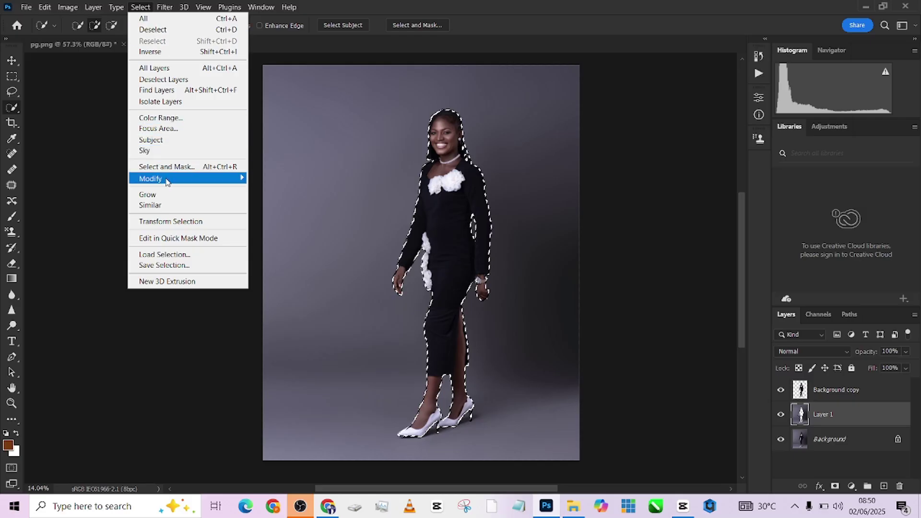
mouse_move(167, 181)
left_click(303, 200)
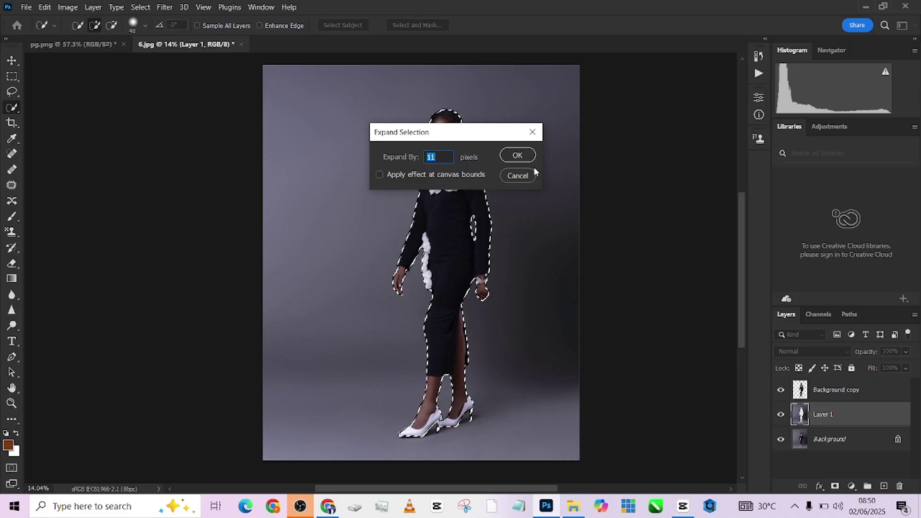
key("Return")
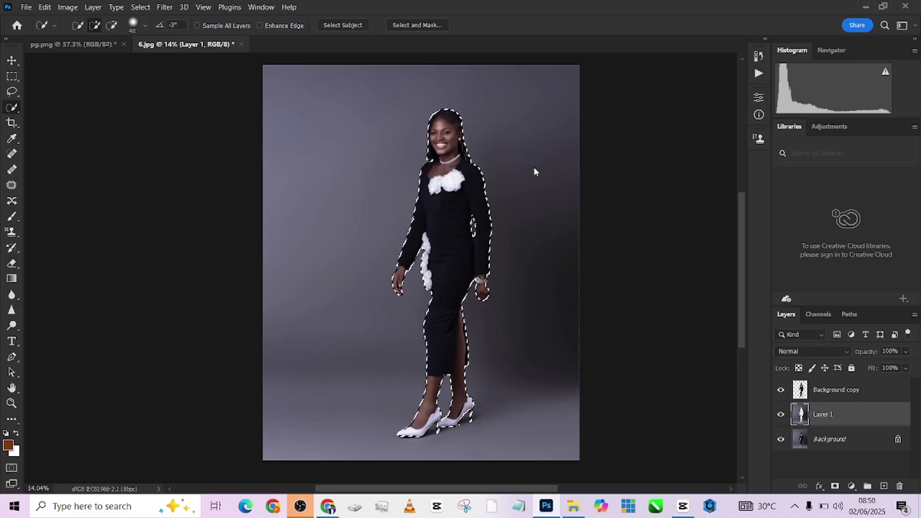
- Fill the expanded area with Content-Aware backdrop and deselect
right_click(506, 201)
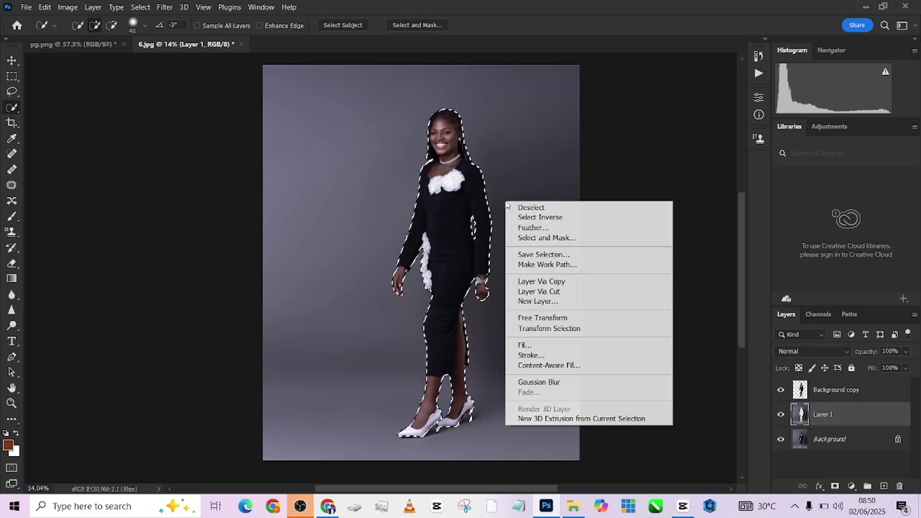
left_click(551, 346)
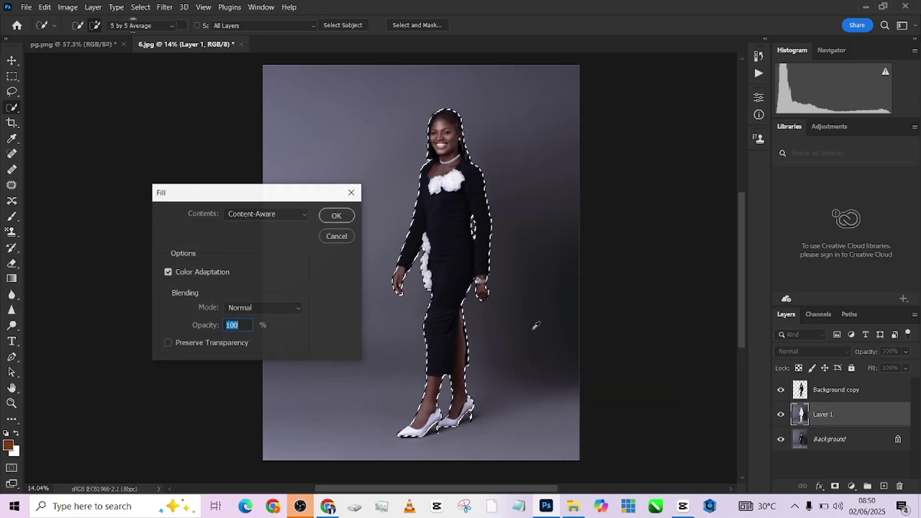
left_click(326, 221)
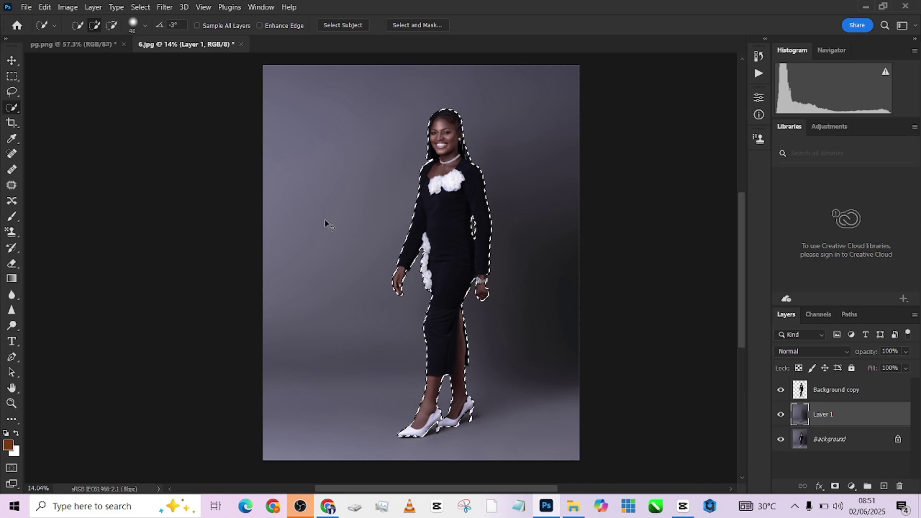
key("ctrl+d")
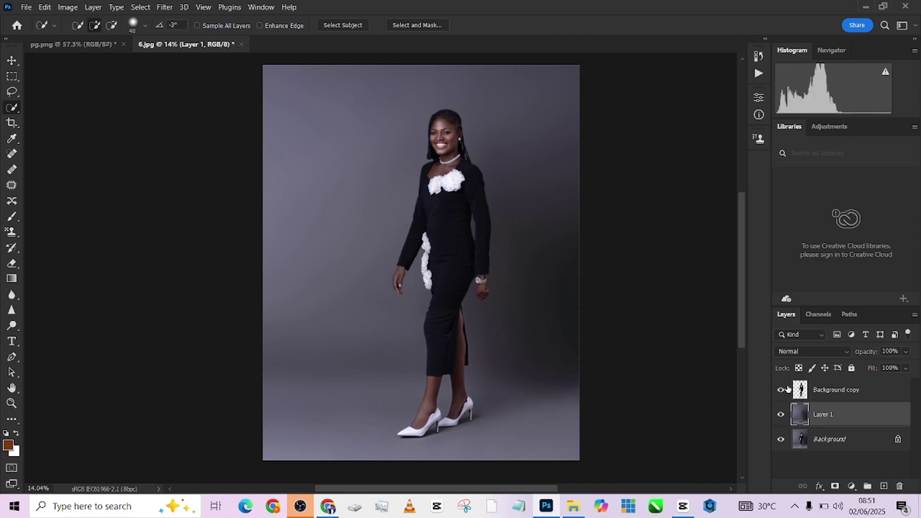
- Hide the Background copy layer to inspect the filled backdrop on Layer 1
left_click(781, 390)
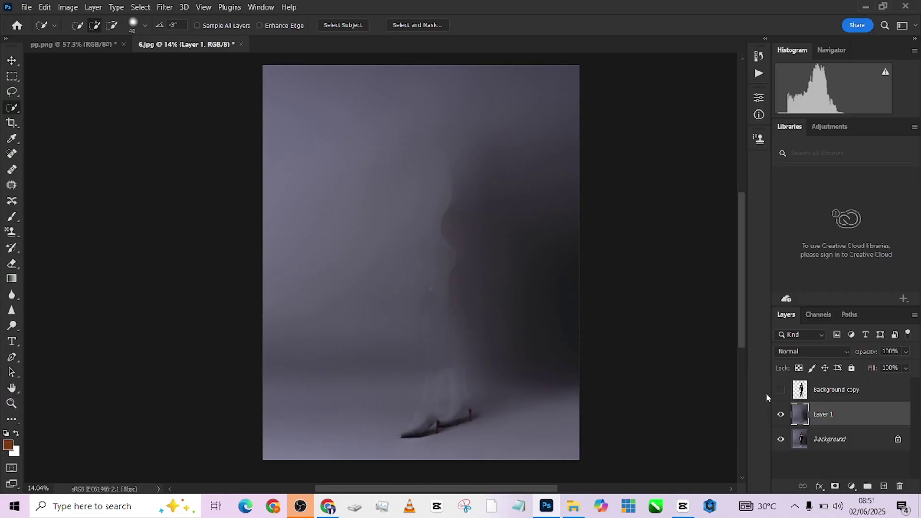
left_click(782, 389)
left_click(782, 390)
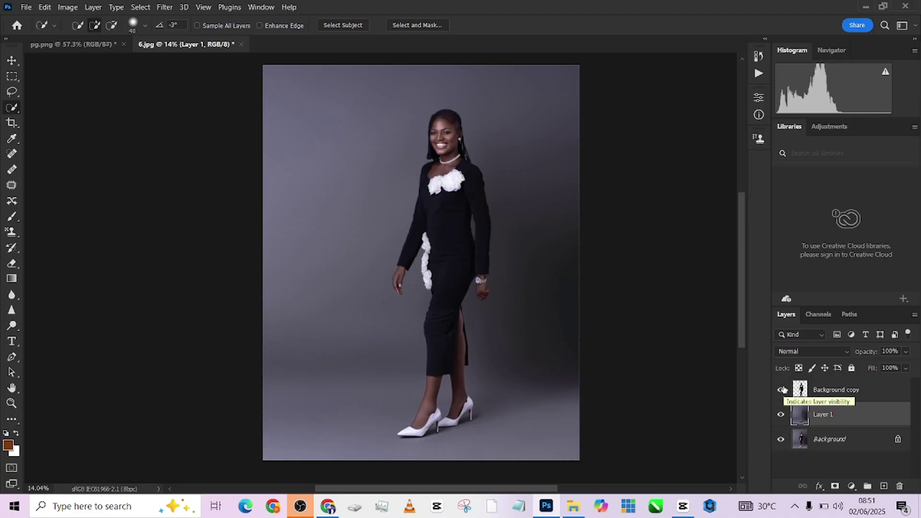
left_click(782, 389)
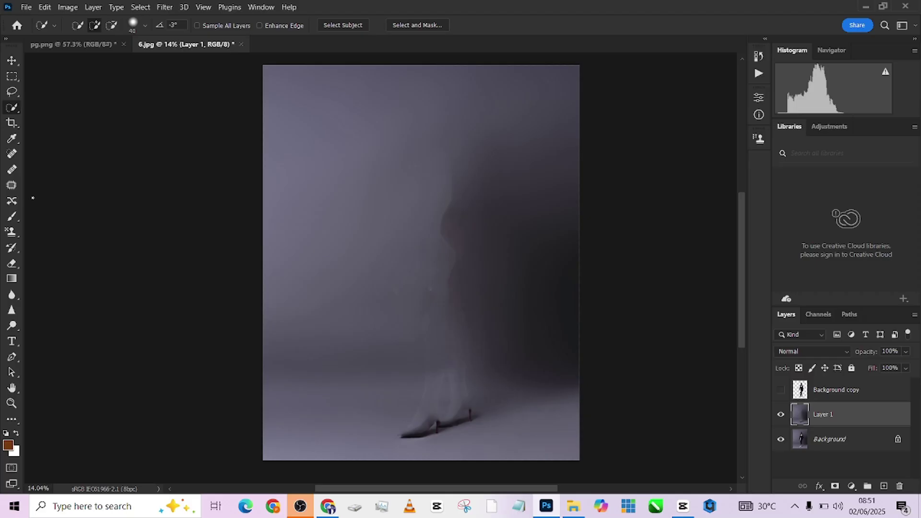
- Patch the leftover figure edges with clean backdrop, then show Background copy again
left_click(12, 185)
mouse_move(470, 146)
left_mouse_down()
mouse_move(475, 273)
mouse_move(452, 325)
mouse_move(423, 130)
left_mouse_up()
left_click_drag(434, 188, 365, 178)
mouse_move(439, 294)
left_mouse_down()
mouse_move(437, 357)
mouse_move(424, 370)
mouse_move(393, 331)
mouse_move(394, 244)
mouse_move(366, 279)
left_mouse_up()
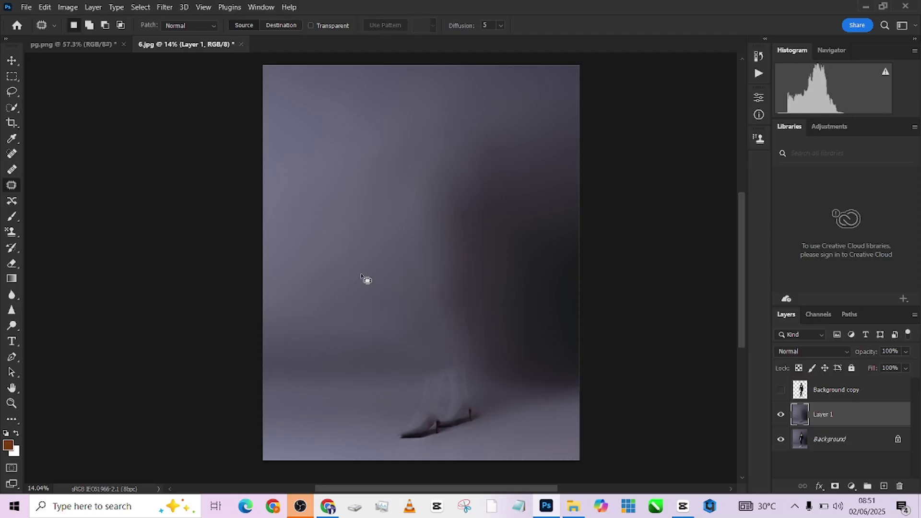
left_click(781, 390)
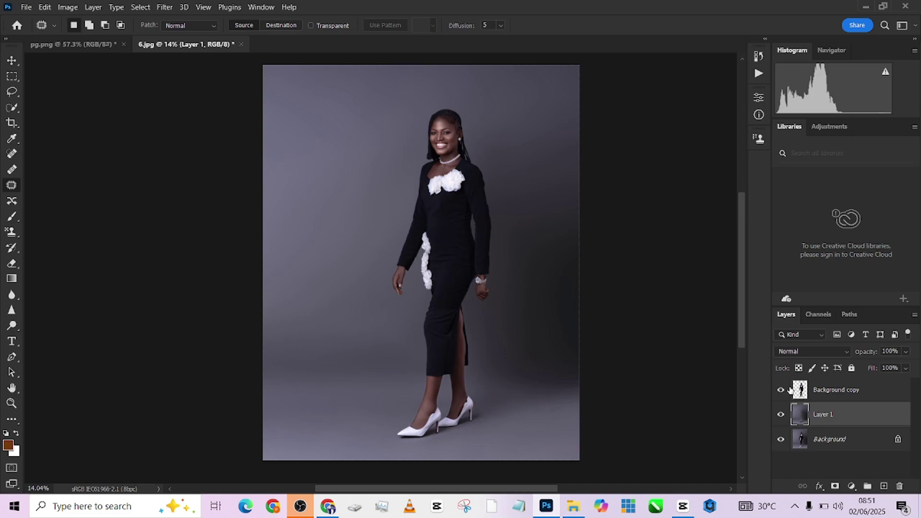
- Place the brown room image 1 (1) from Pictures into the portrait
left_click(866, 7)
left_click(43, 350)
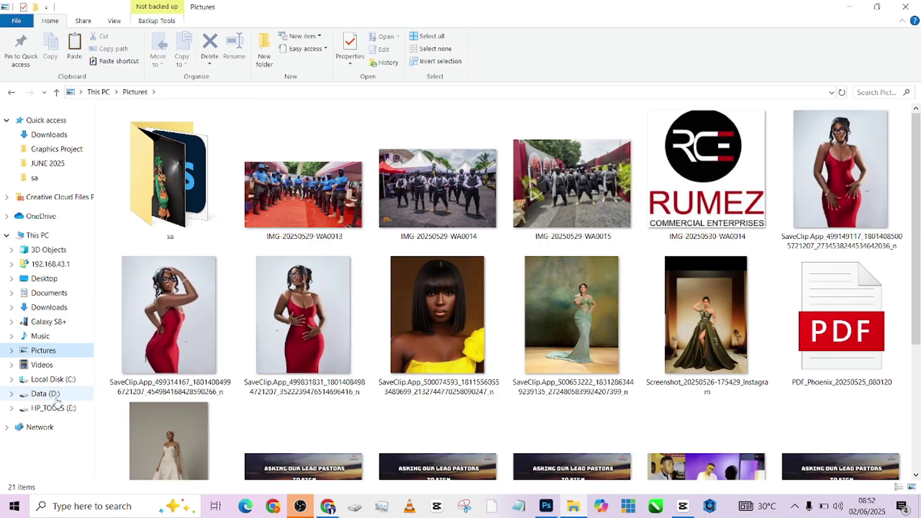
left_click(48, 394)
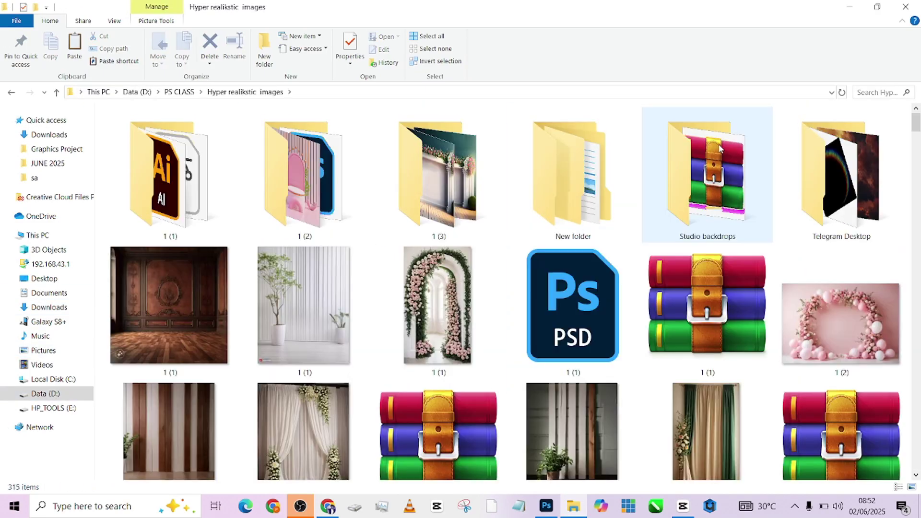
scroll(510, 469, "down", 3)
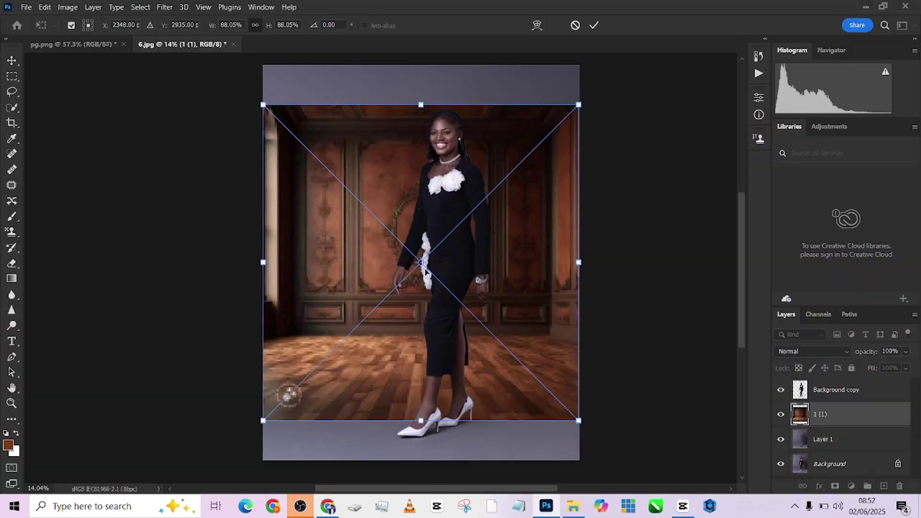
left_click_drag(433, 331, 451, 301)
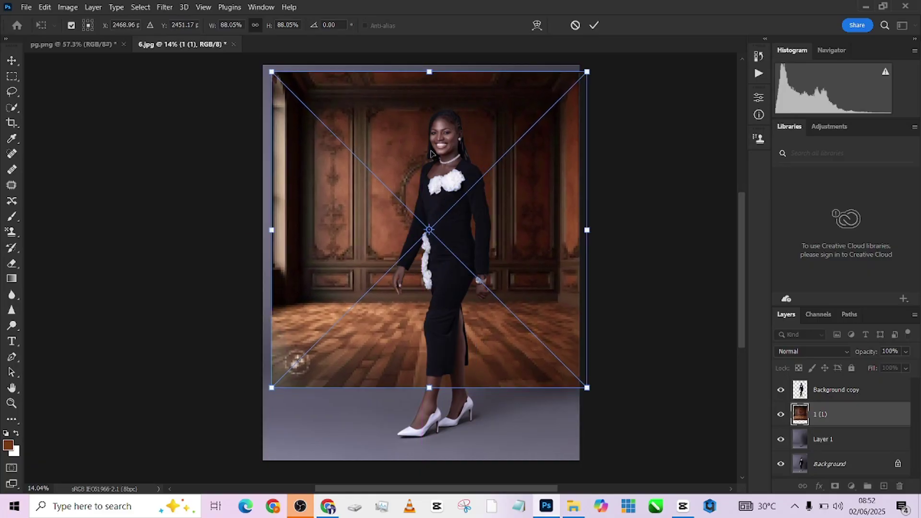
- Scale the room image to about 189% around the woman's chest, position it, and commit
left_click(450, 178, "alt")
left_click_drag(429, 388, 440, 504)
scroll(402, 316, "up", 5)
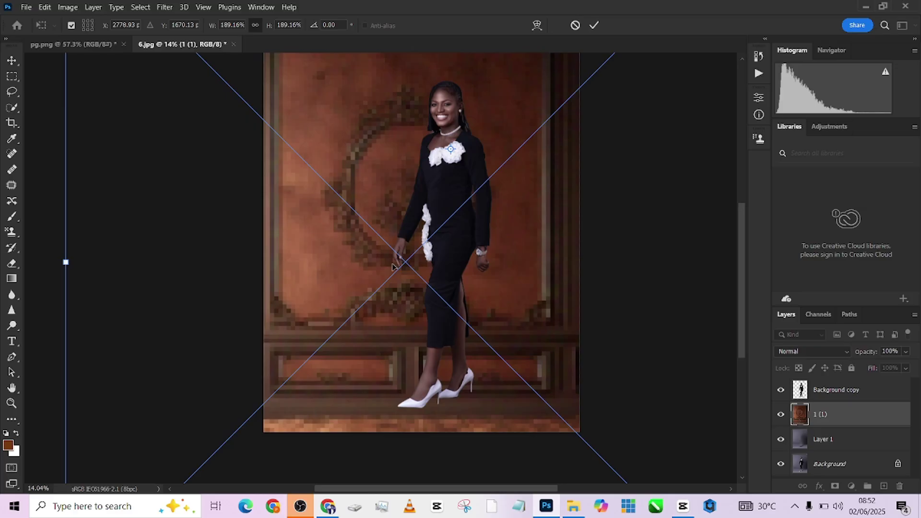
left_click_drag(398, 280, 418, 231)
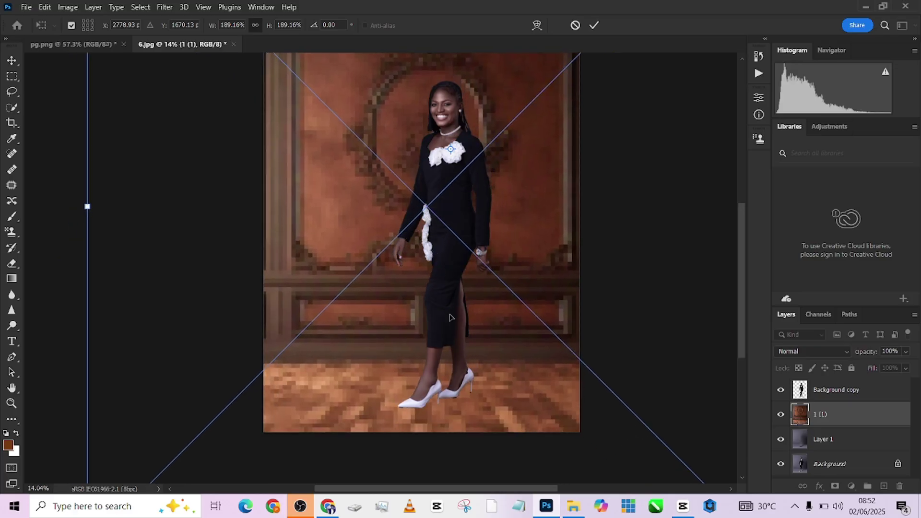
left_click_drag(383, 294, 365, 326)
left_click_drag(490, 348, 497, 343)
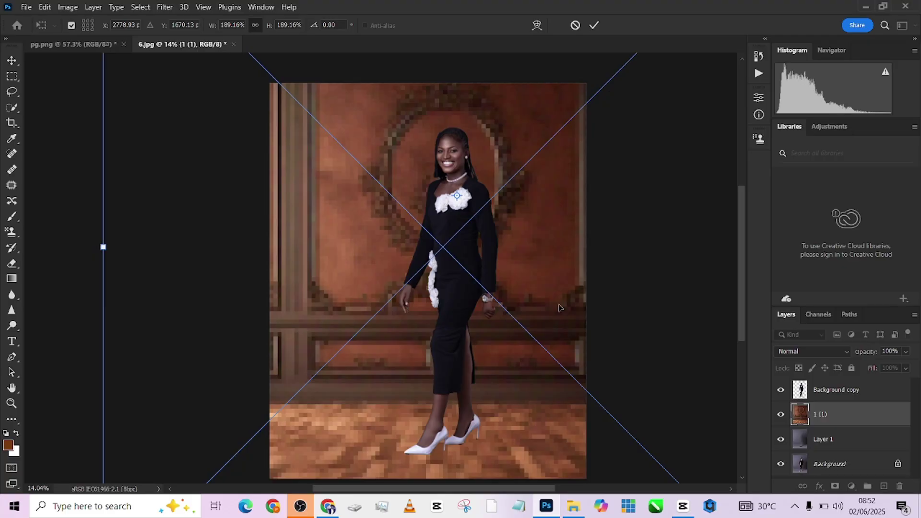
left_click(594, 25)
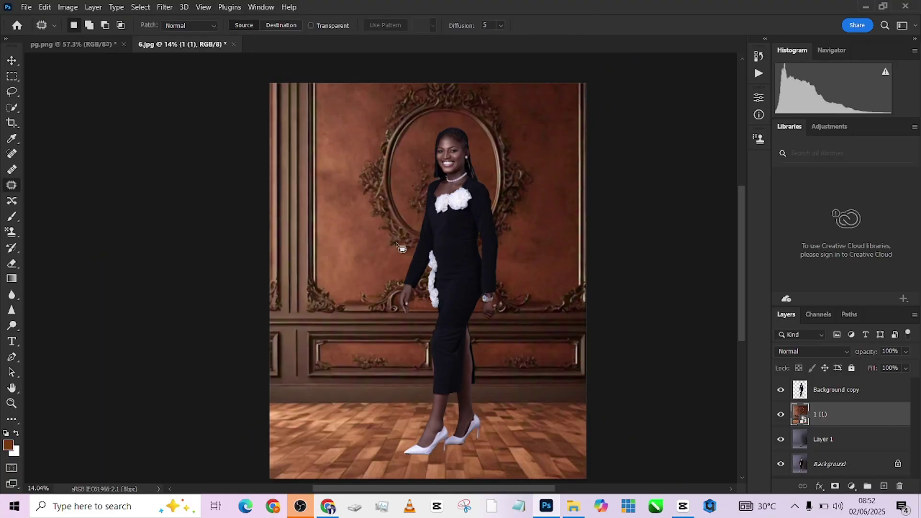
- Try the brown room layer in Overlay mode, shift it right, then delete it
left_click(793, 350)
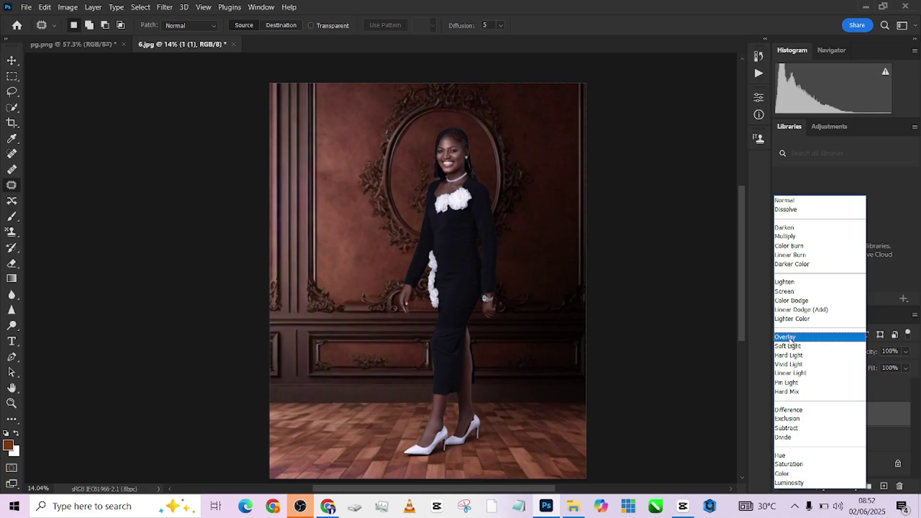
left_click(792, 338)
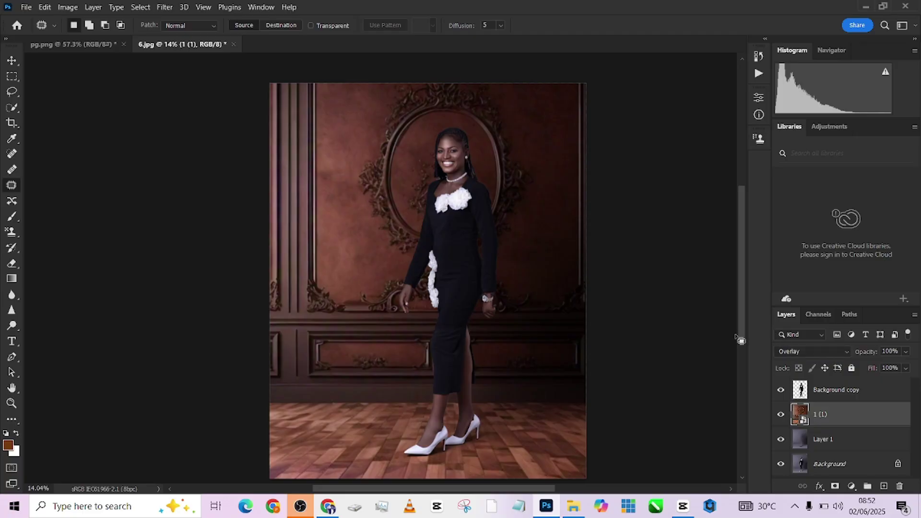
key("v")
left_click_drag(365, 244, 542, 243)
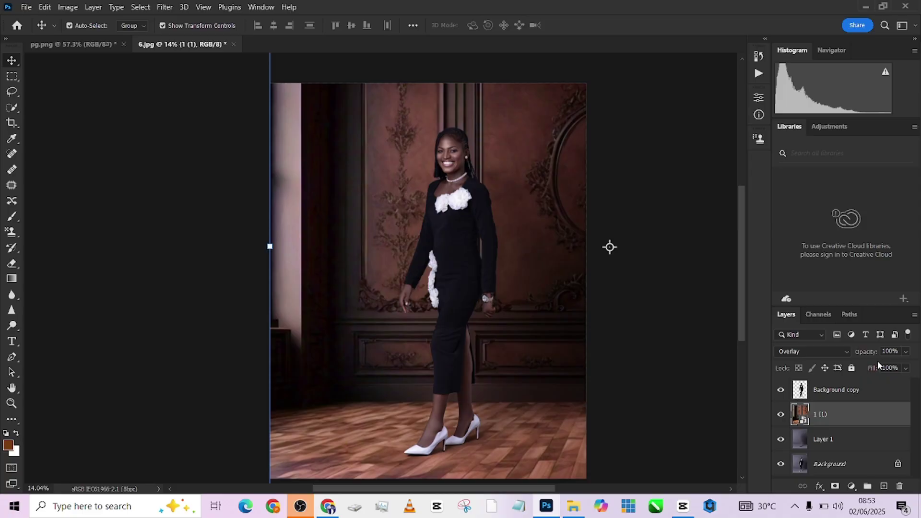
key("Delete")
- Open 1 (22).jpg and set a 4:5 crop framing its centre panel and wood floor
left_click(866, 6)
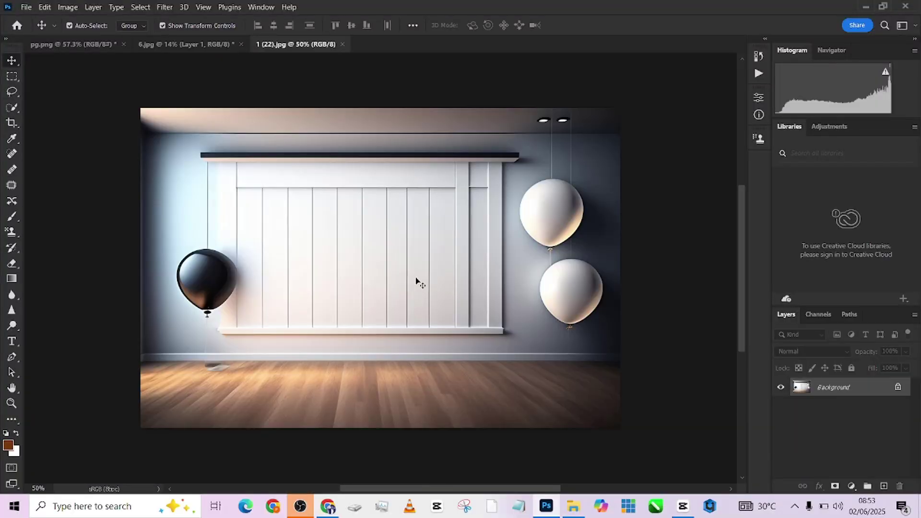
left_click(15, 127)
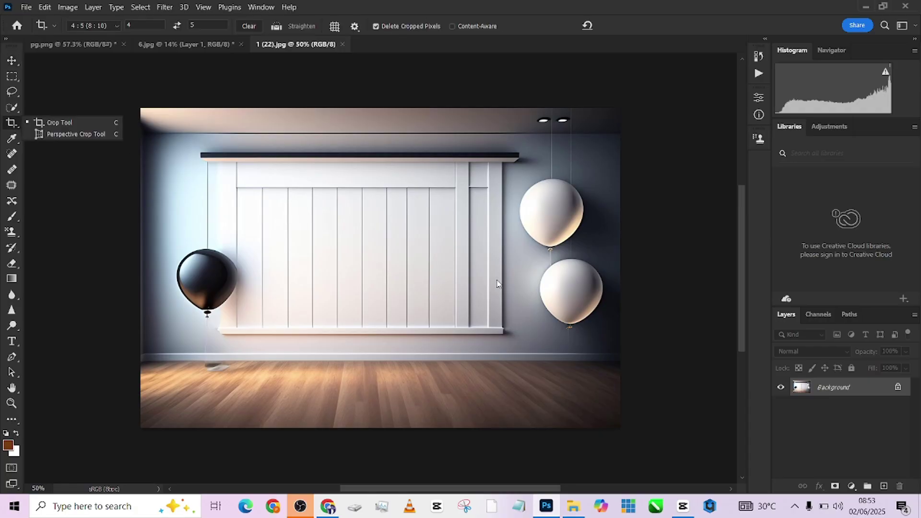
left_click(62, 125)
left_click(332, 226)
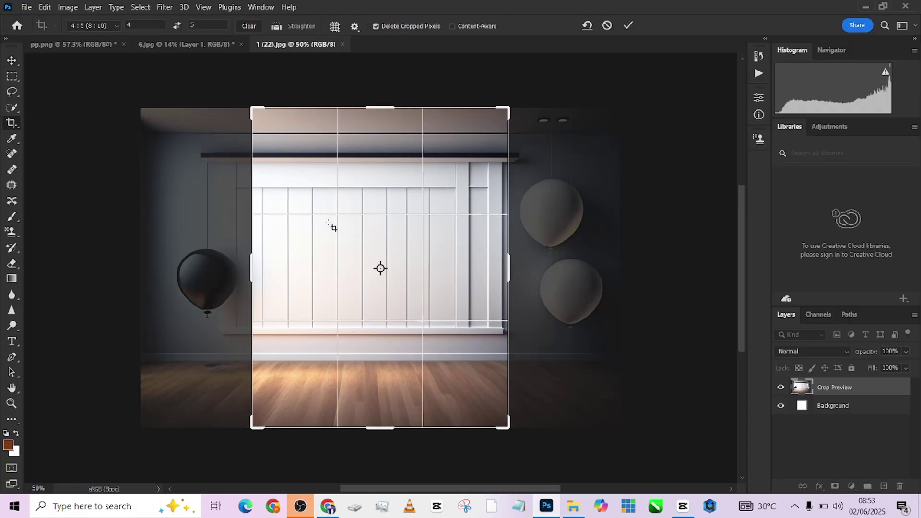
mouse_move(406, 231)
left_mouse_down()
mouse_move(336, 226)
mouse_move(431, 235)
mouse_move(420, 241)
mouse_move(421, 228)
left_mouse_up()
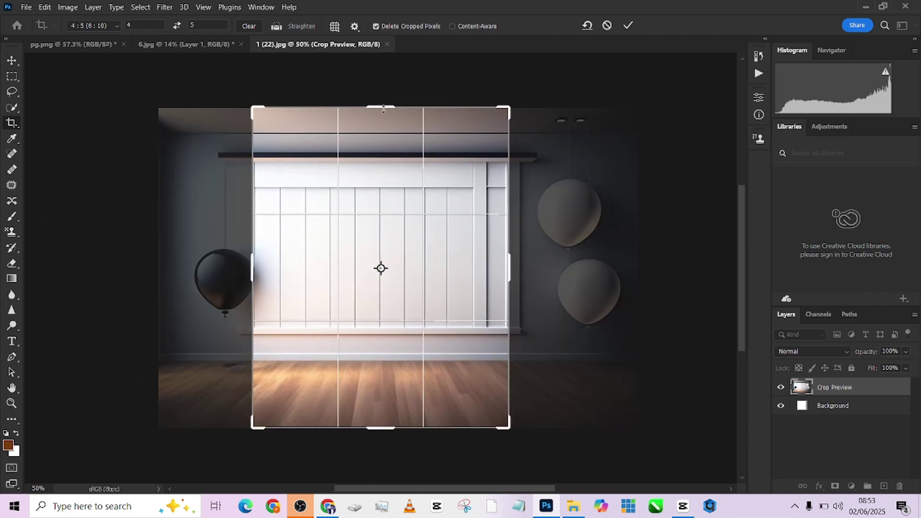
left_click_drag(383, 108, 383, 117)
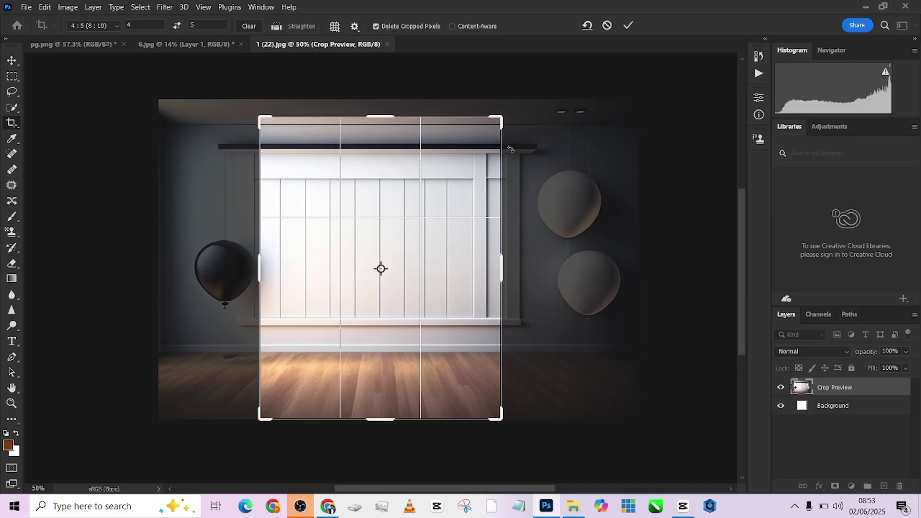
- Apply the crop, unlock the room's background layer, and copy it into the portrait as Layer 2
left_click(630, 27)
key("v")
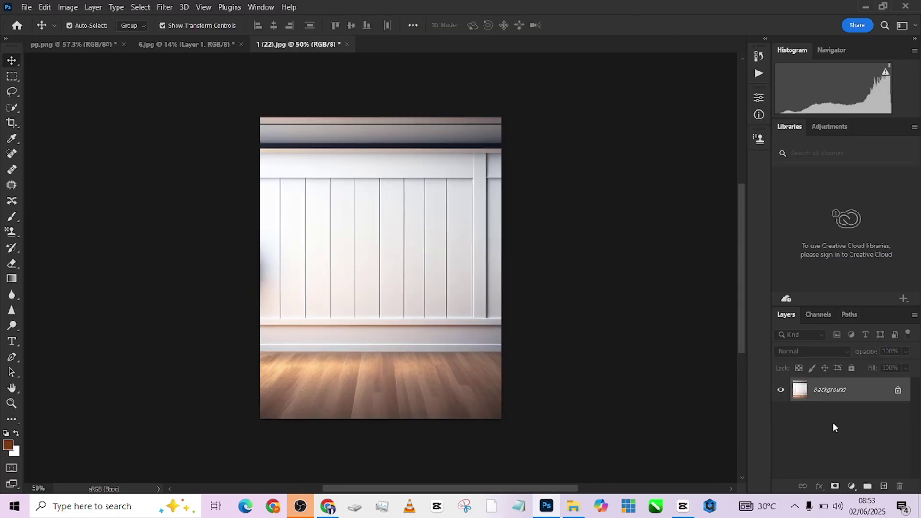
left_click(898, 390)
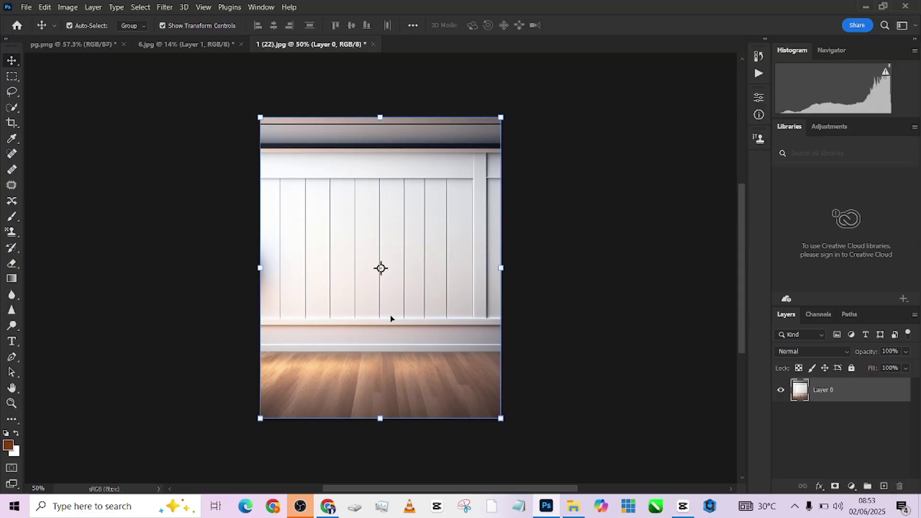
left_click_drag(390, 318, 420, 286)
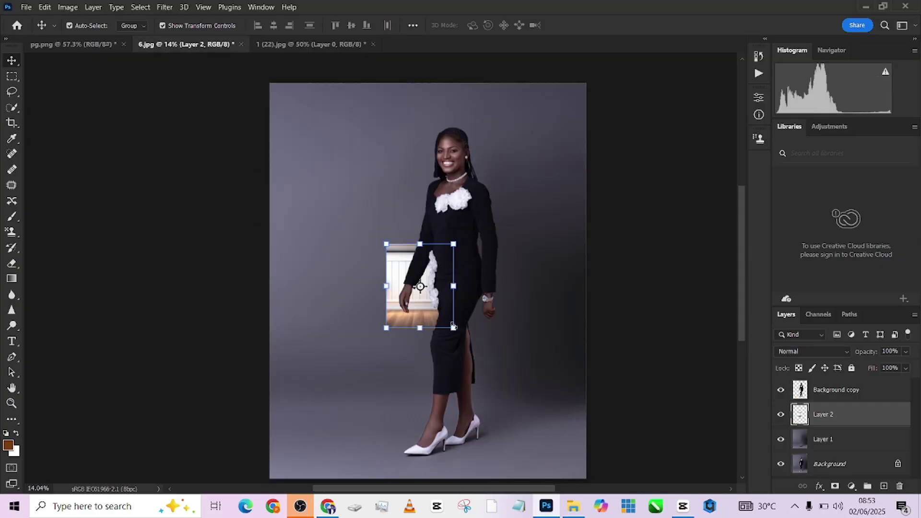
- Enlarge Layer 2 to about 709% to fill the canvas, commit, and shift it right
left_click_drag(453, 326, 583, 425)
left_click_drag(507, 356, 507, 307)
left_click_drag(422, 422, 421, 456)
scroll(496, 364, "up", 1)
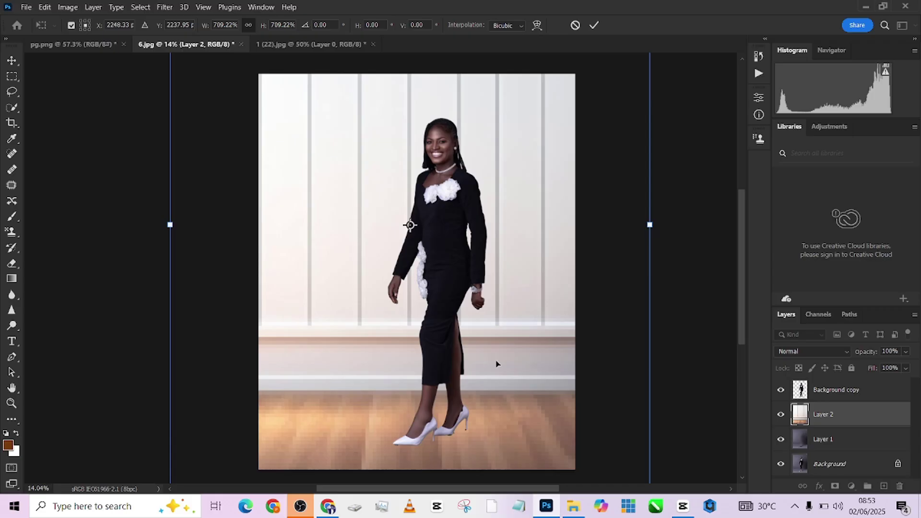
left_click_drag(496, 364, 497, 346)
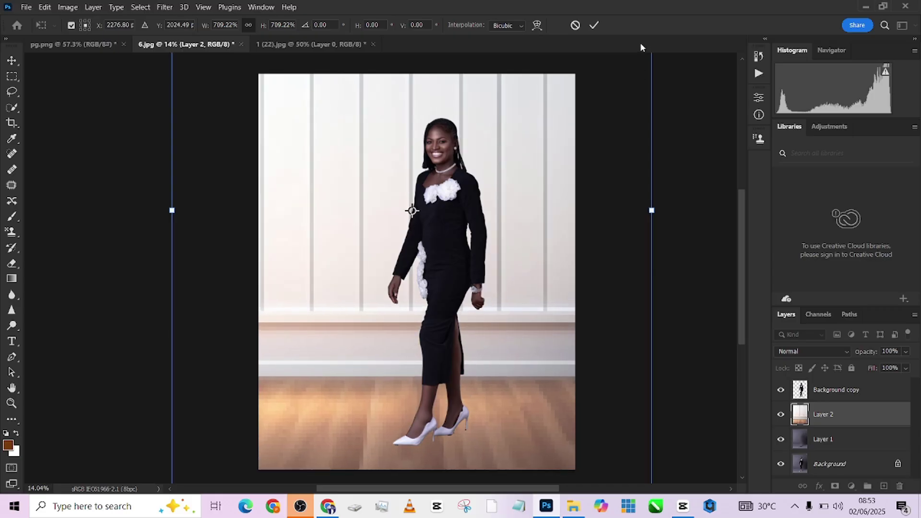
left_click(594, 26)
left_click_drag(518, 243, 444, 257)
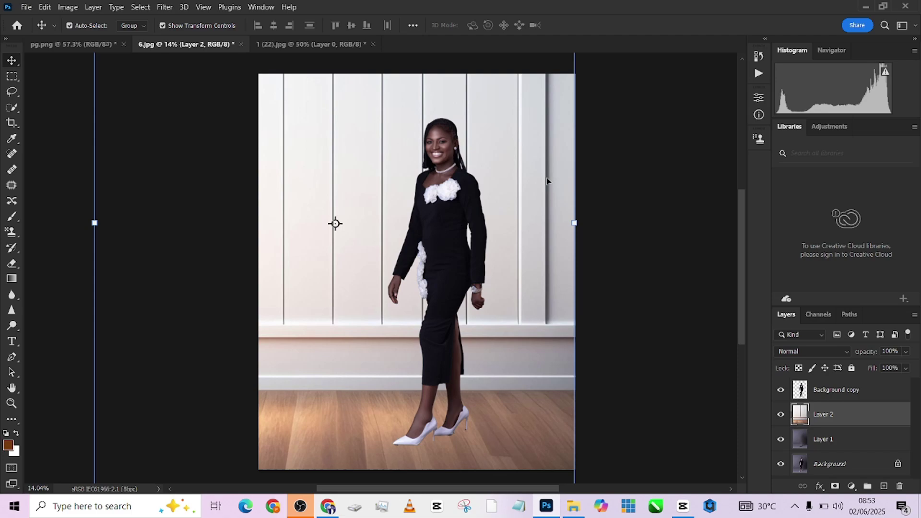
- Blend Layer 2 in Overlay, comparing with the woman and Layer 1 hidden and shown
left_click(801, 352)
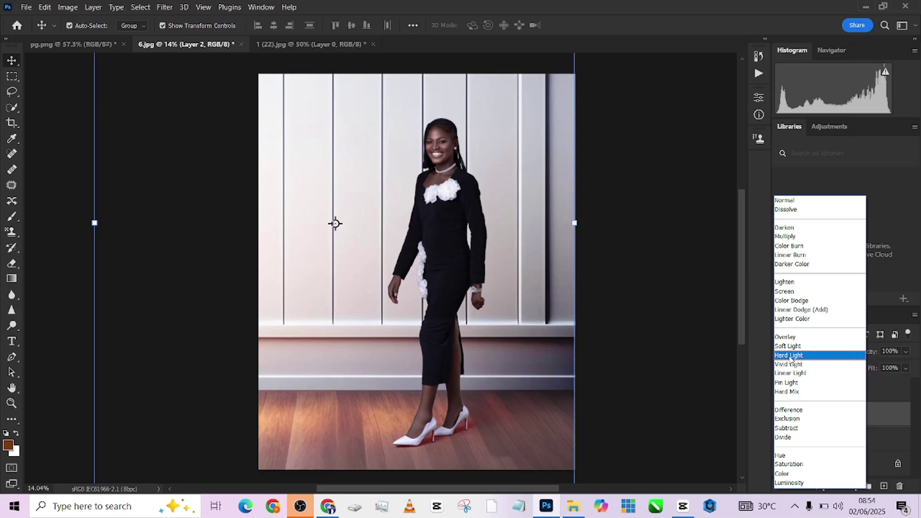
left_click(812, 337)
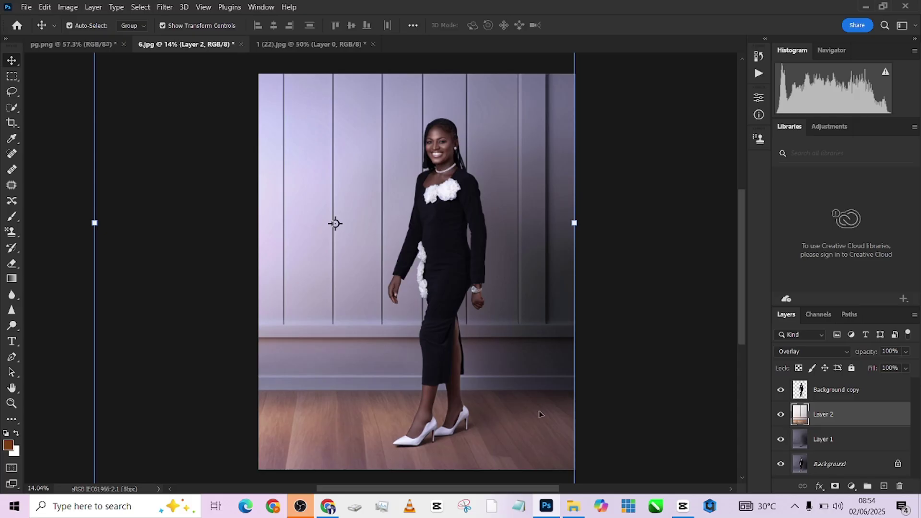
left_click(781, 391)
left_click(781, 390)
left_click(797, 352)
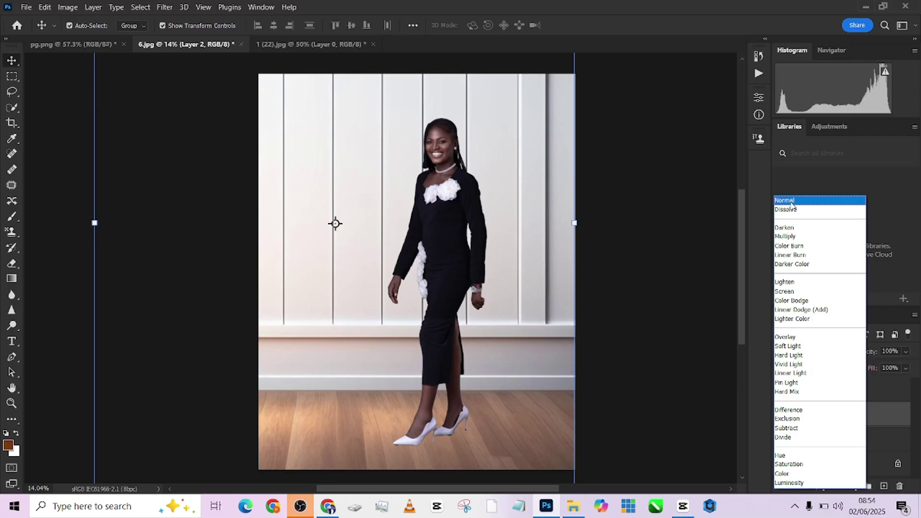
left_click(804, 337)
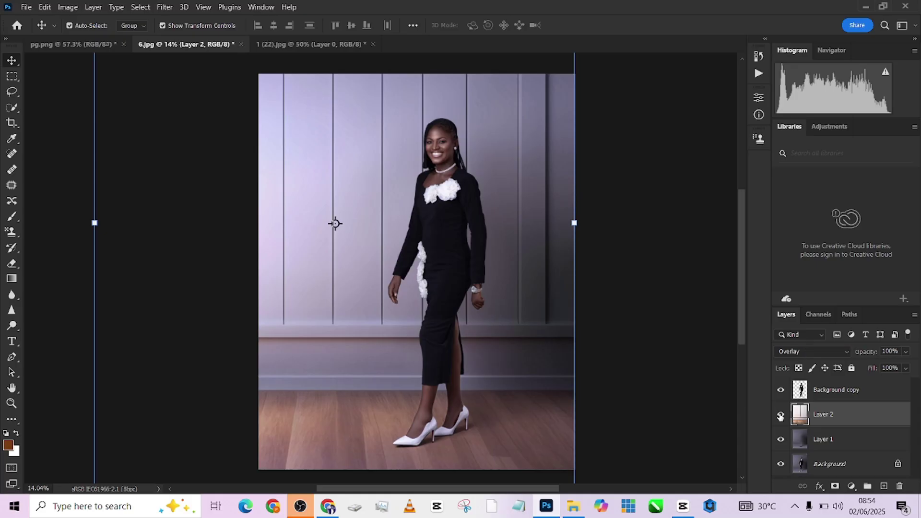
left_click(781, 441)
left_click(781, 440)
left_click(781, 441)
- Try a white layer mask on Layer 1, then undo it, keeping the woman above the room
left_click(849, 438)
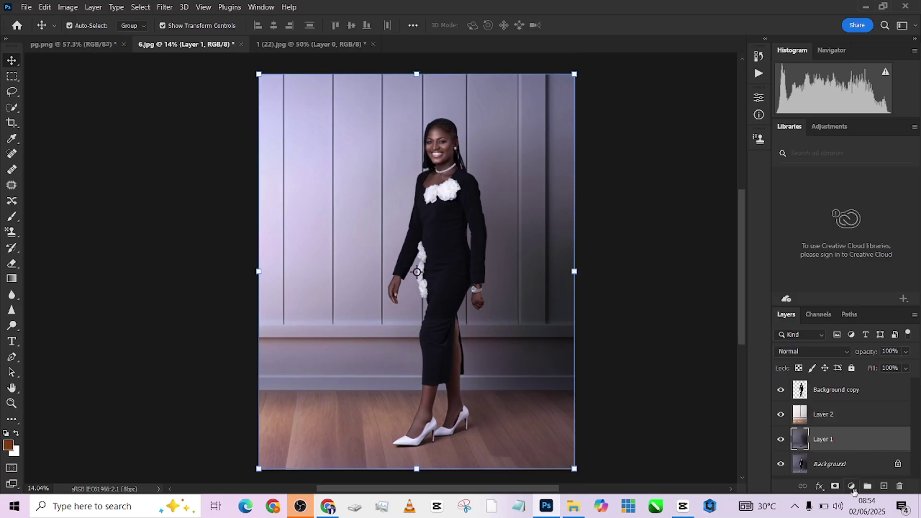
left_click(835, 486)
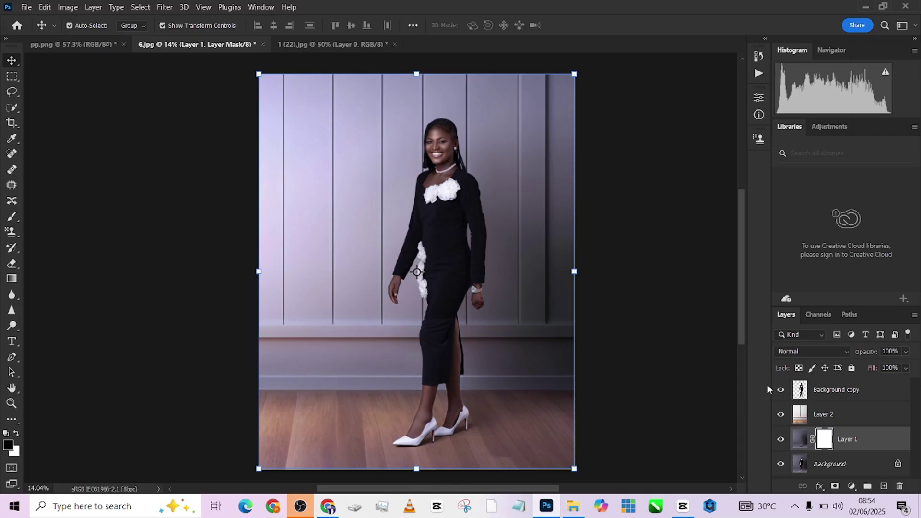
key("ctrl+z")
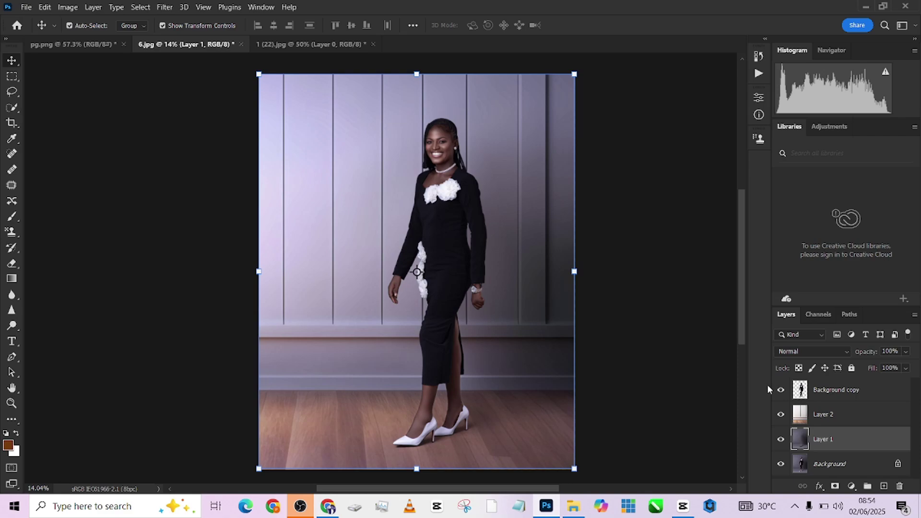
scroll(478, 145, "up", 2)
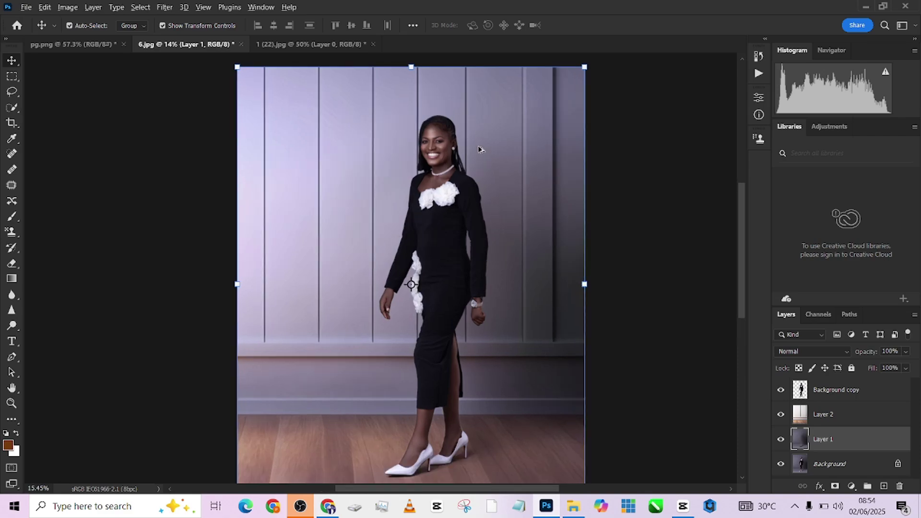
scroll(478, 146, "down", 1)
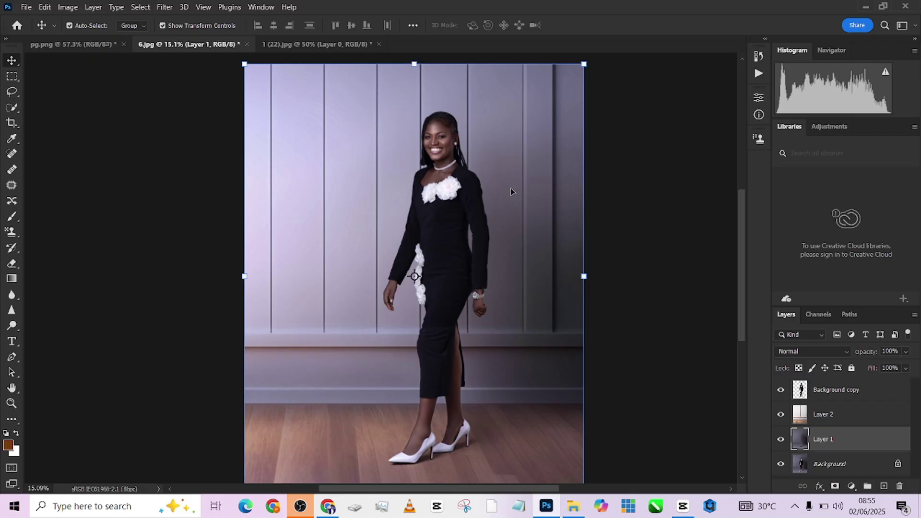
left_click(833, 391)
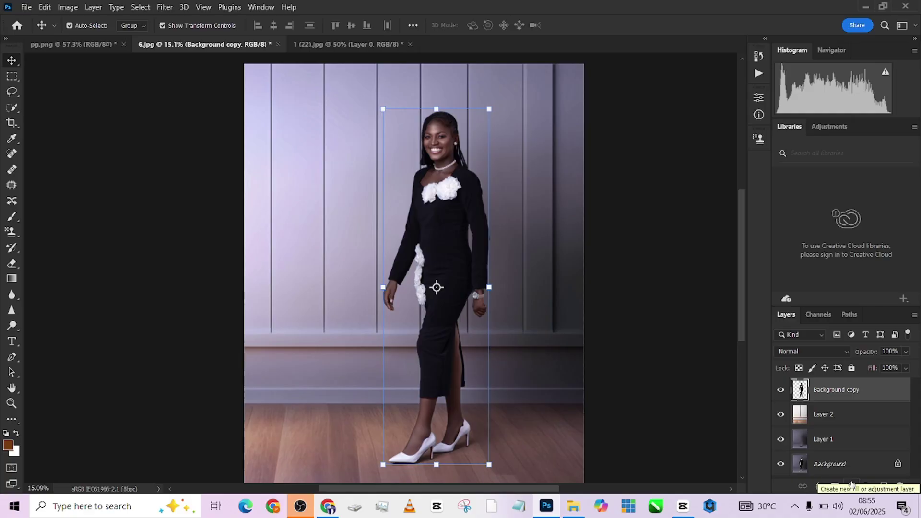
left_click(852, 486)
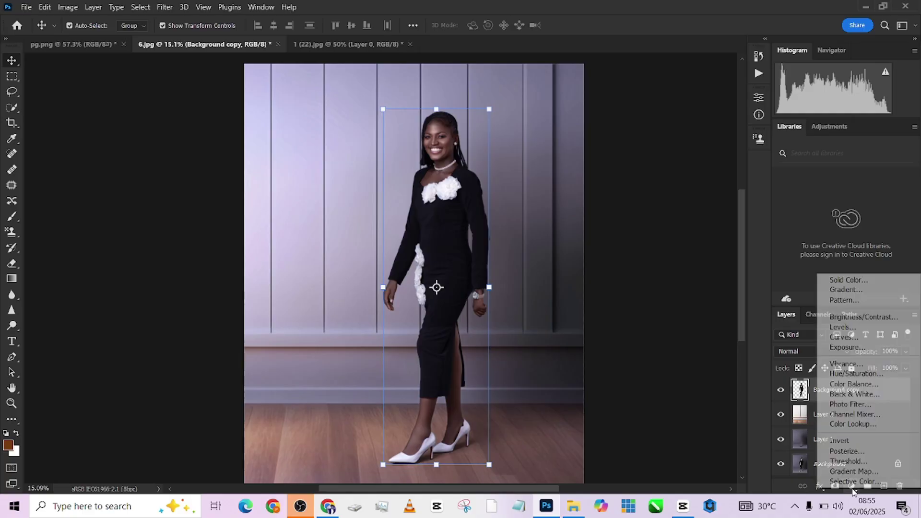
left_click(851, 425)
left_click(696, 132)
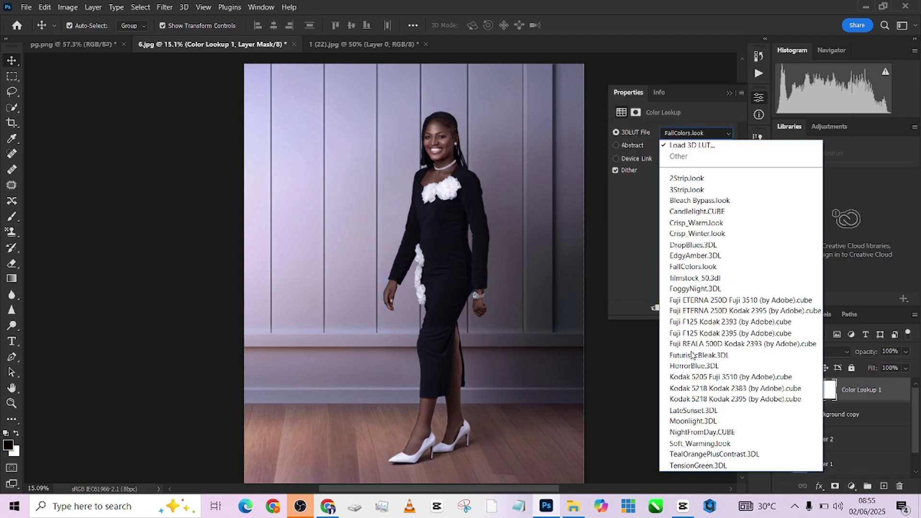
left_click(704, 467)
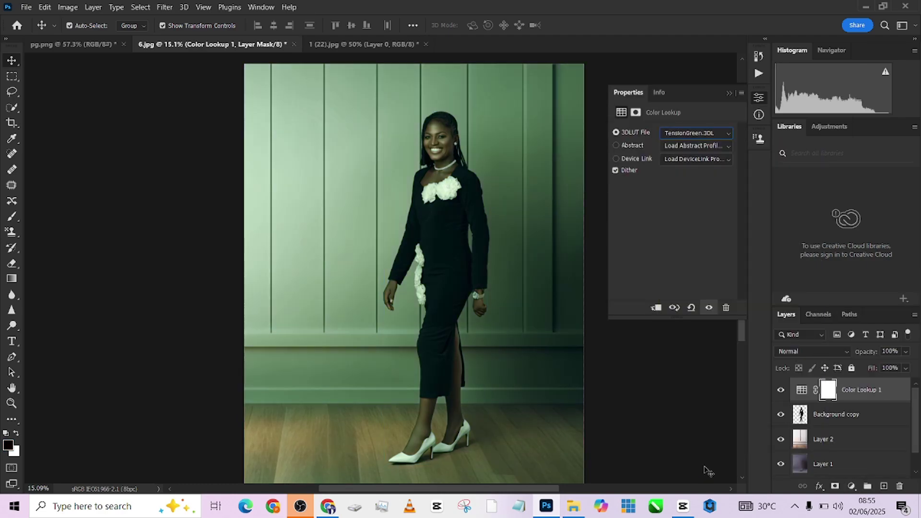
key("Down")
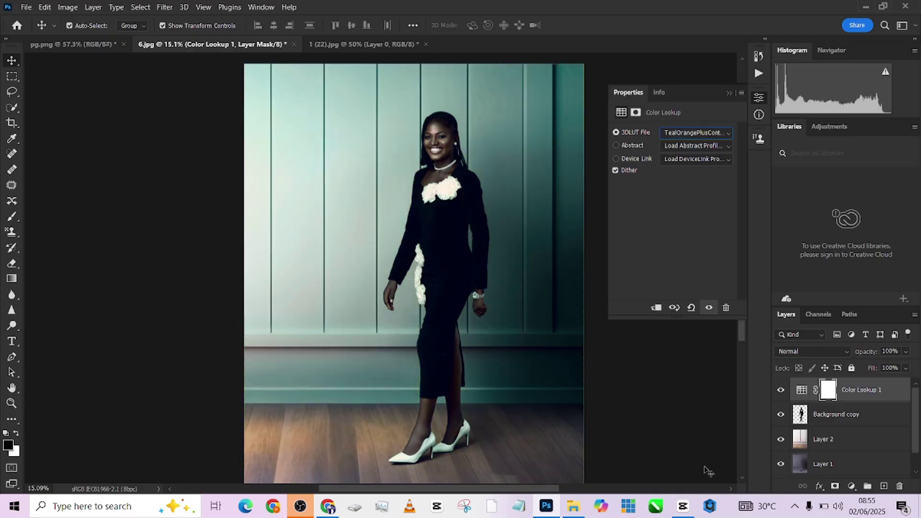
key("Down")
key("Up")
key("Up")
key("Up")
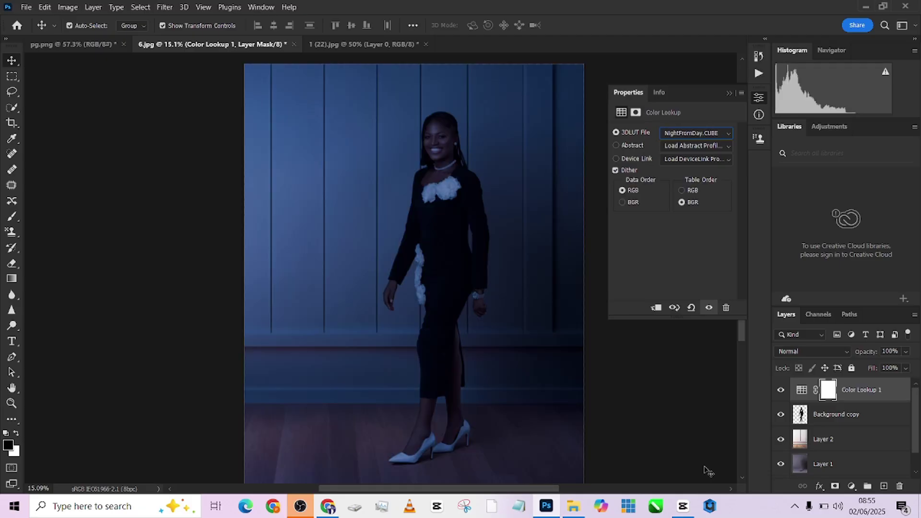
key("Up")
key("Up")
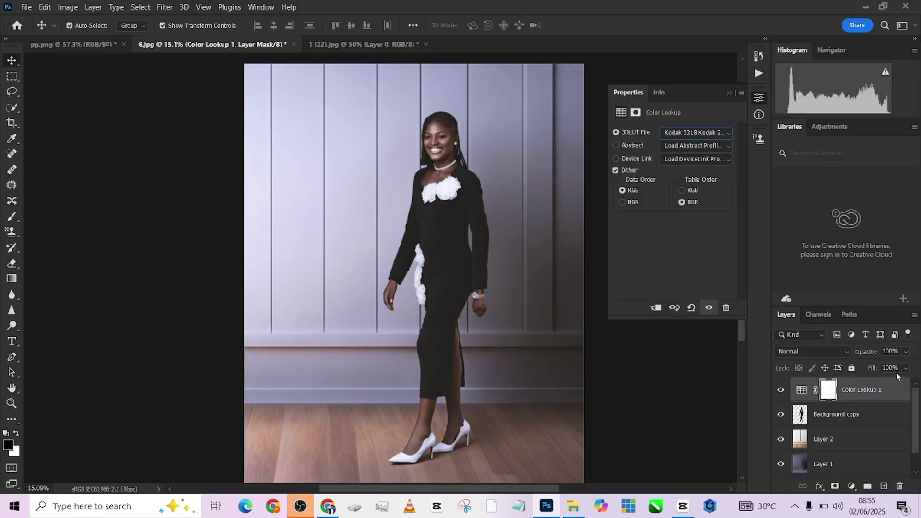
left_click_drag(898, 391, 905, 485)
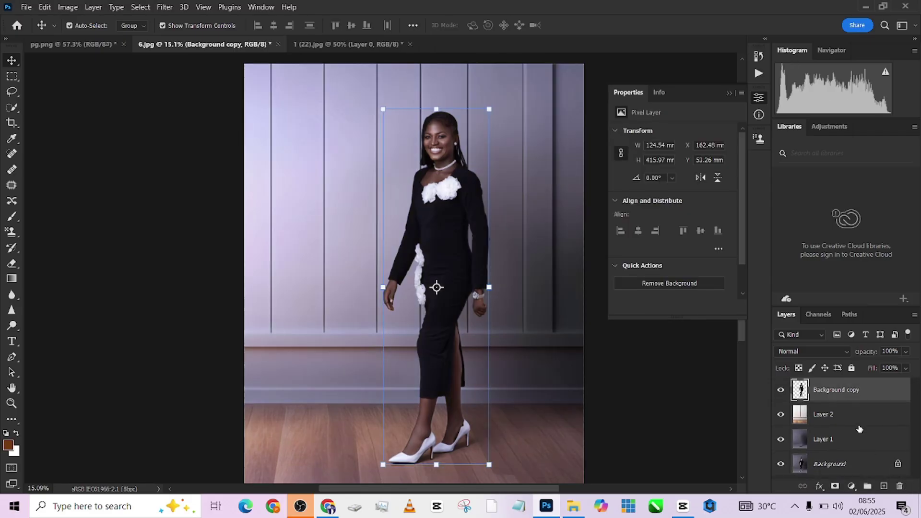
- Add a Gradient Map adjustment layer using a Noise gradient with Roughness 25
scroll(764, 410, "down", 1)
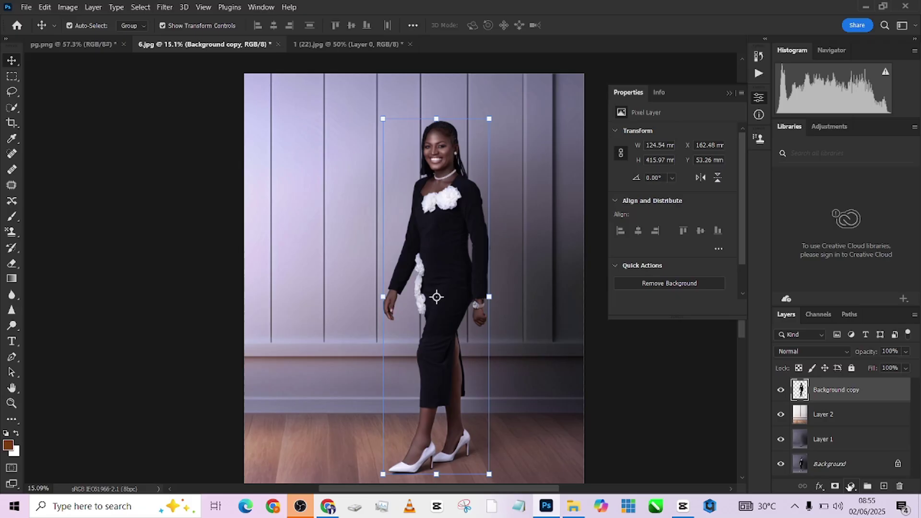
left_click(851, 486)
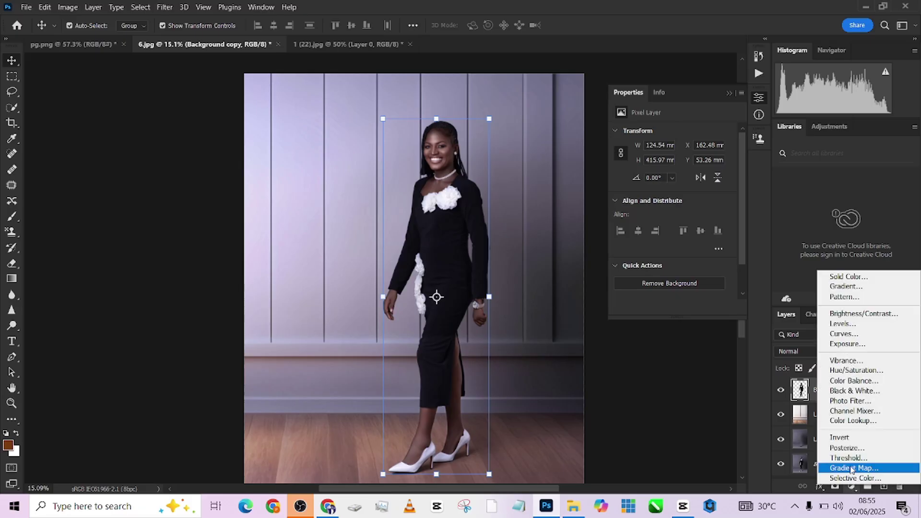
left_click(854, 468)
left_click(665, 139)
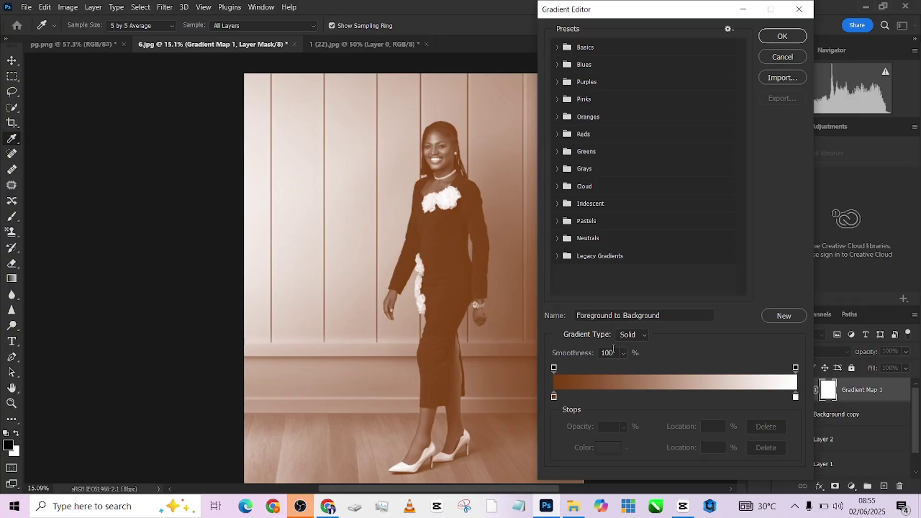
left_click(629, 335)
left_click(631, 358)
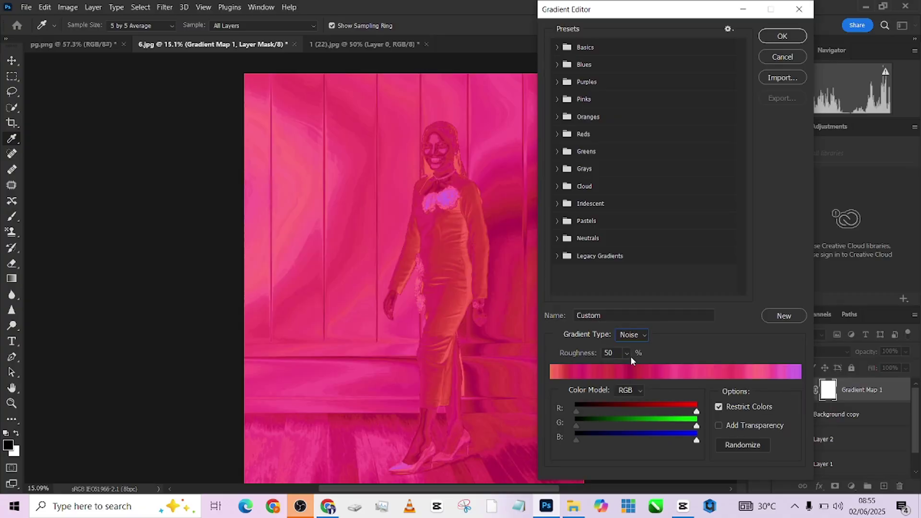
left_click(596, 357)
type("25")
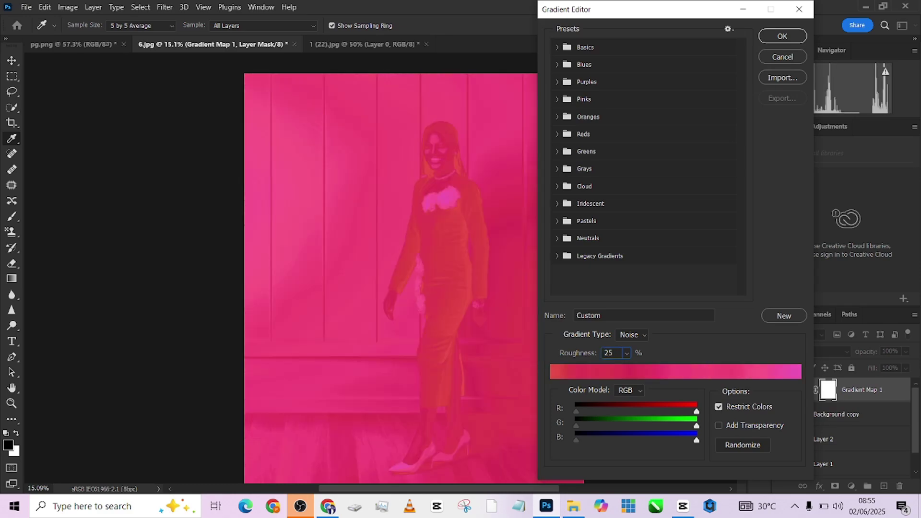
left_click(780, 36)
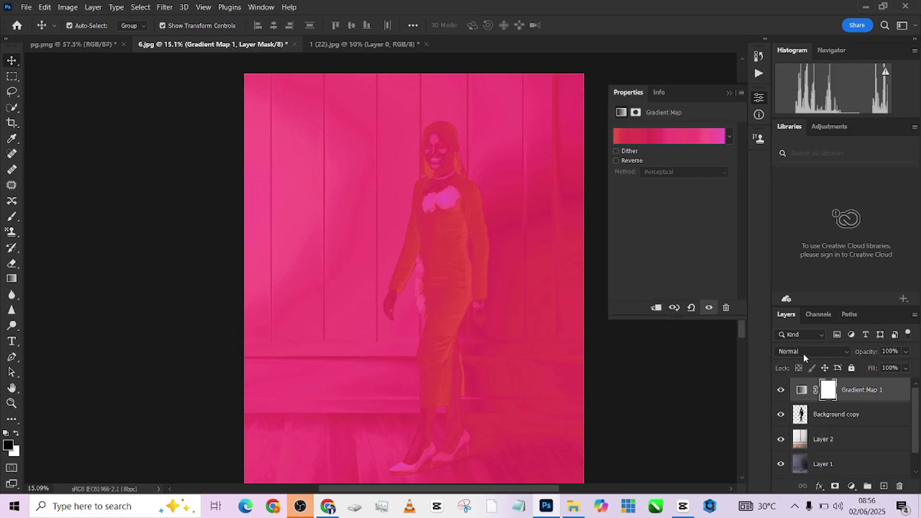
- Set the gradient map's blend mode to Soft Light and its fill to 42%
left_click(803, 352)
left_click(795, 346)
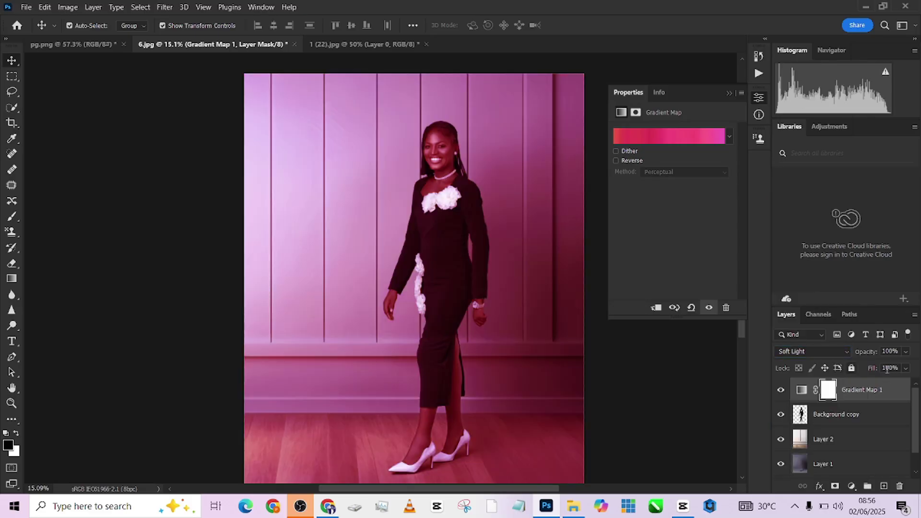
left_click(906, 368)
left_click_drag(891, 380, 881, 382)
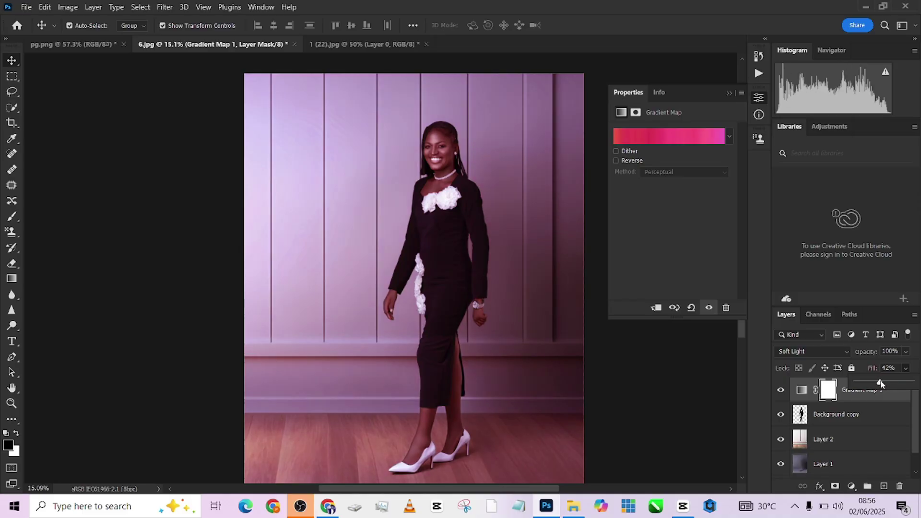
- Randomize the noise gradient until a magenta-to-teal one appears, then toggle the layer off to compare
left_click(655, 131)
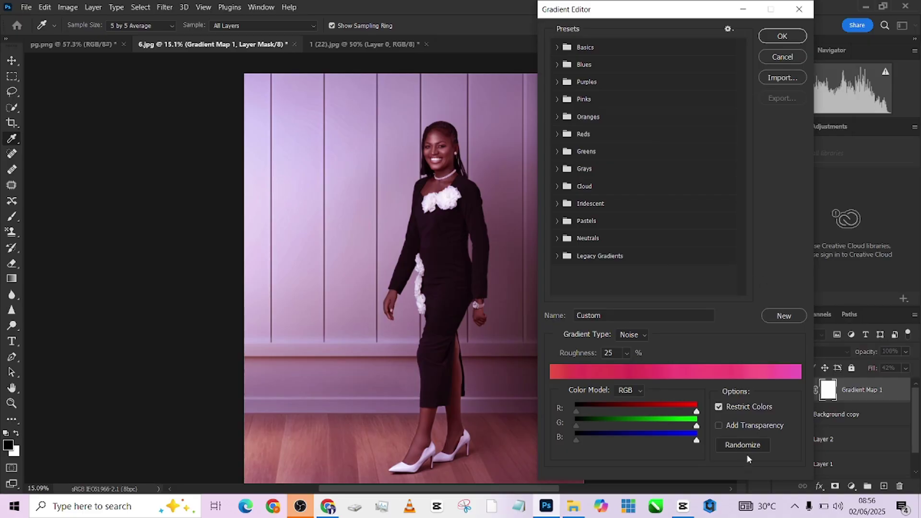
left_click(747, 445)
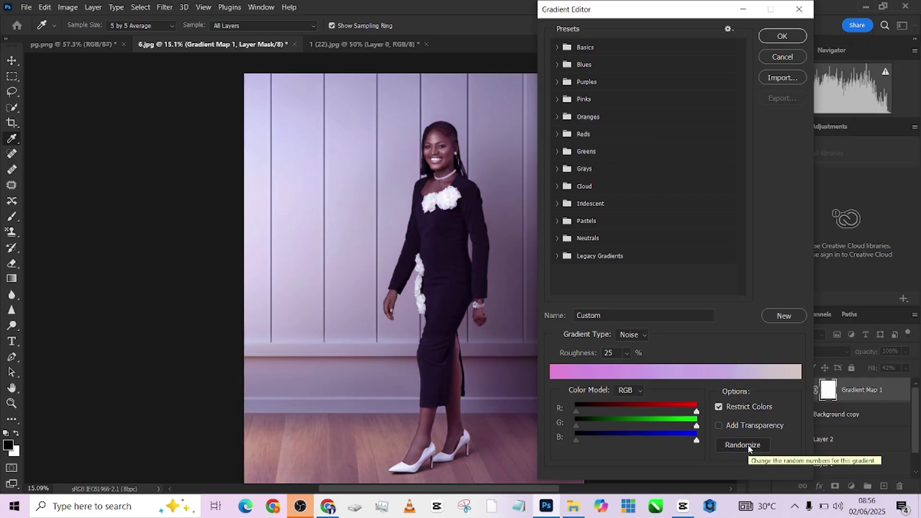
left_click(748, 445)
left_click(747, 445)
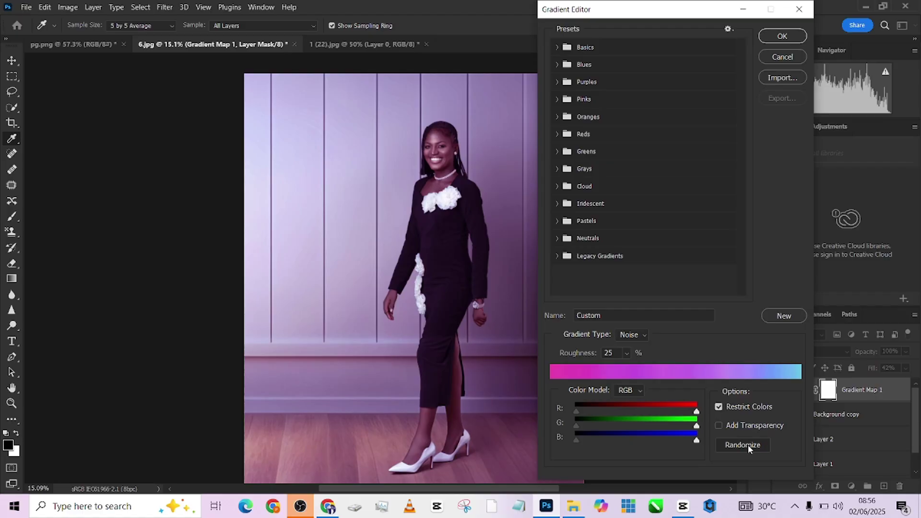
left_click(747, 445)
left_click(748, 444)
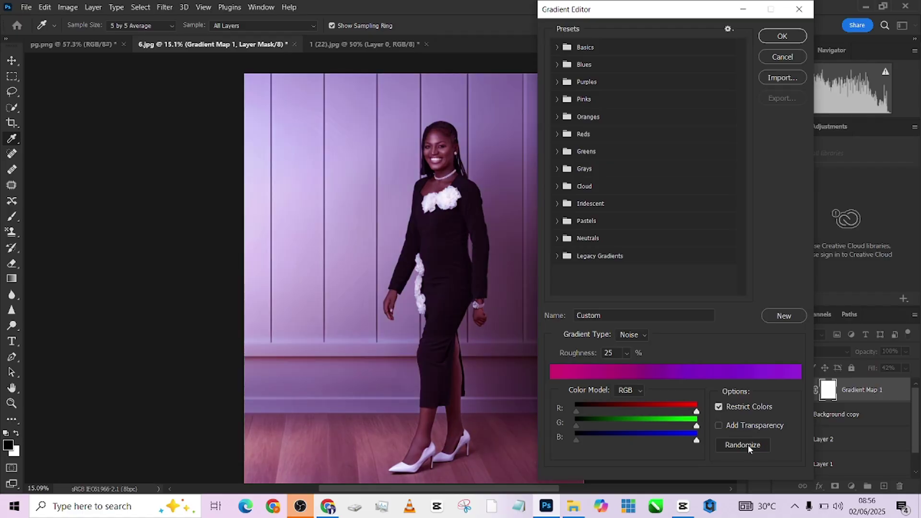
left_click(748, 445)
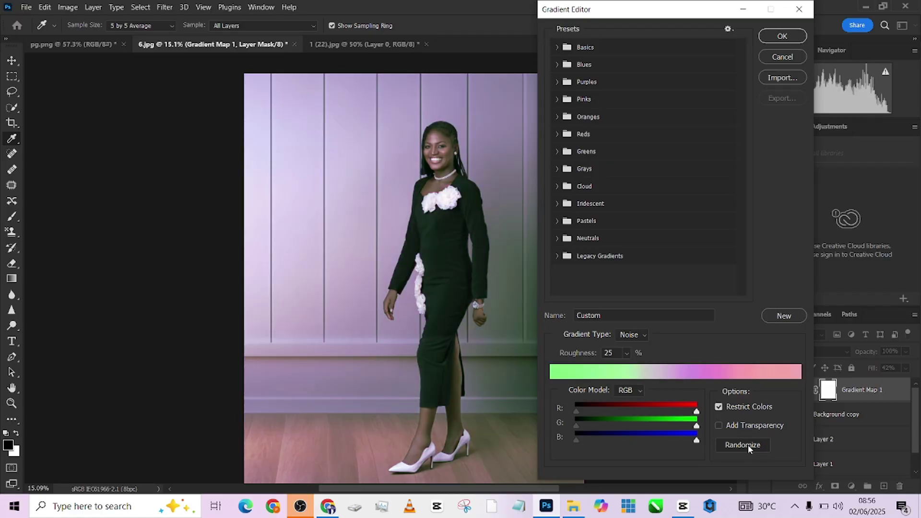
left_click(748, 445)
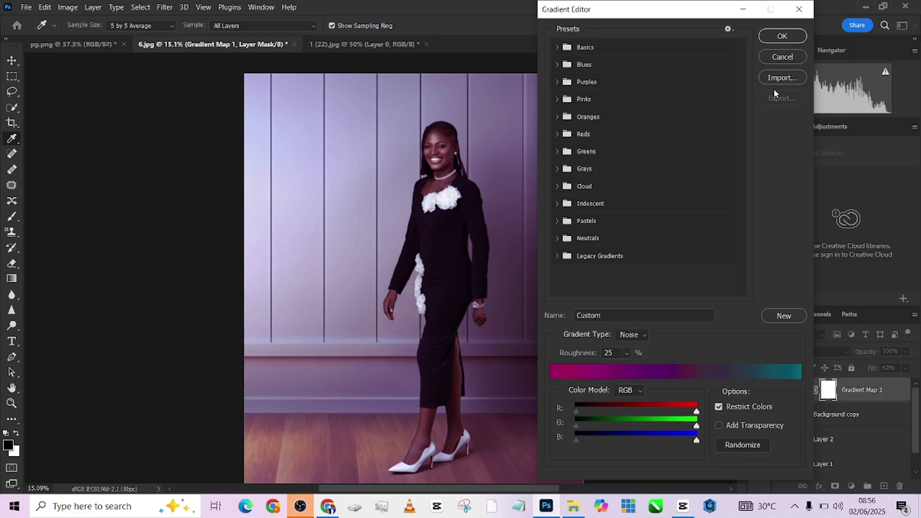
left_click(772, 37)
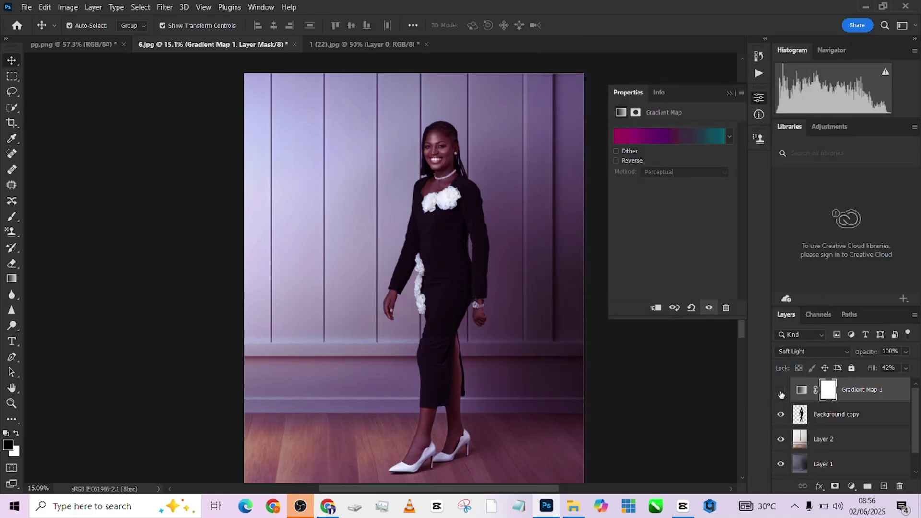
left_click(782, 391)
- Drag Gradient Map 1 to the trash, leaving Background copy, Layer 2, Layer 1 and Background
left_click_drag(896, 392, 900, 486)
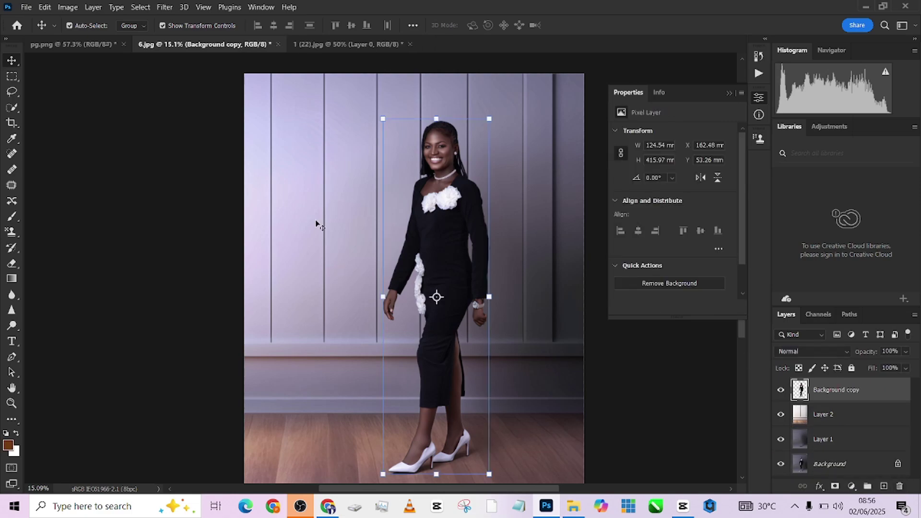
scroll(314, 215, "down", 1)
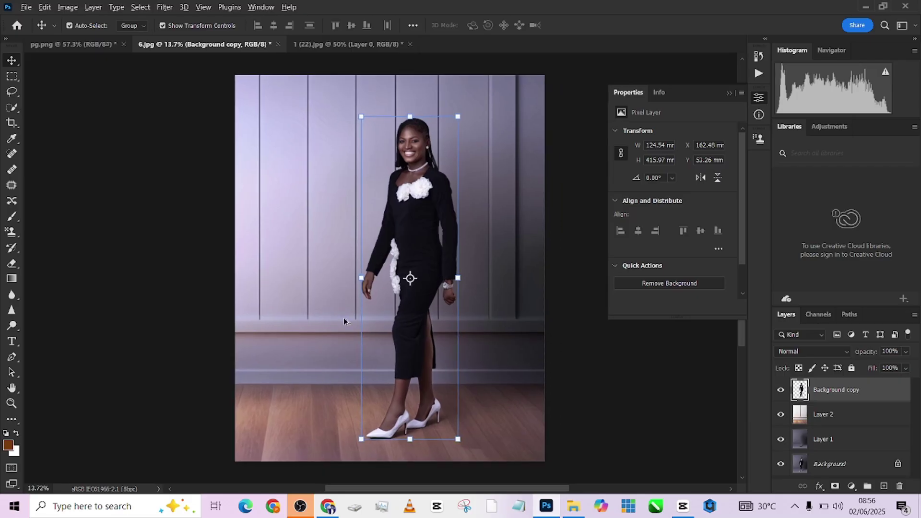
scroll(344, 321, "up", 1)
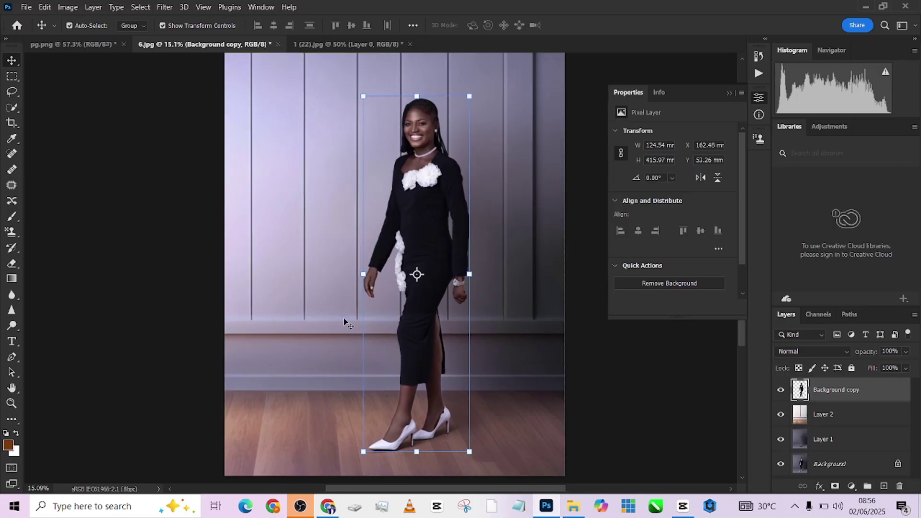